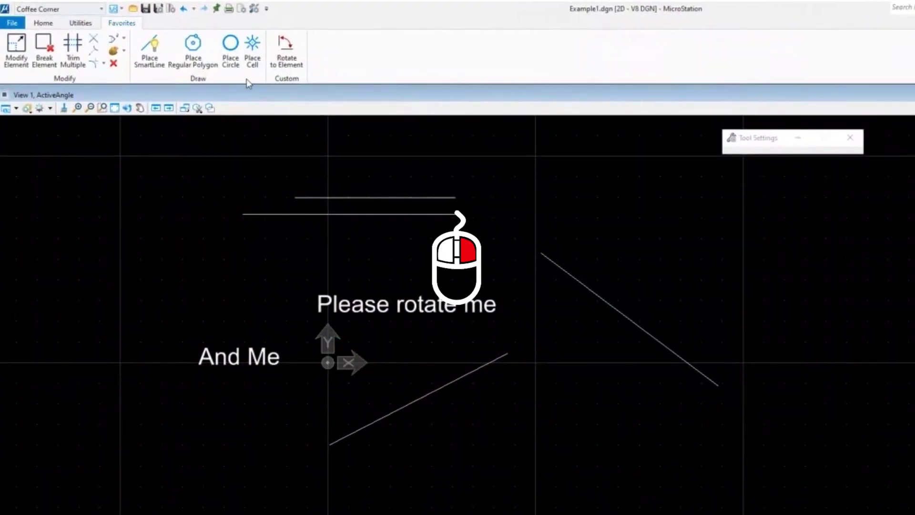
Open the Customize Ribbon window from the ribbon, move it aside, then close it.
right_click(248, 84)
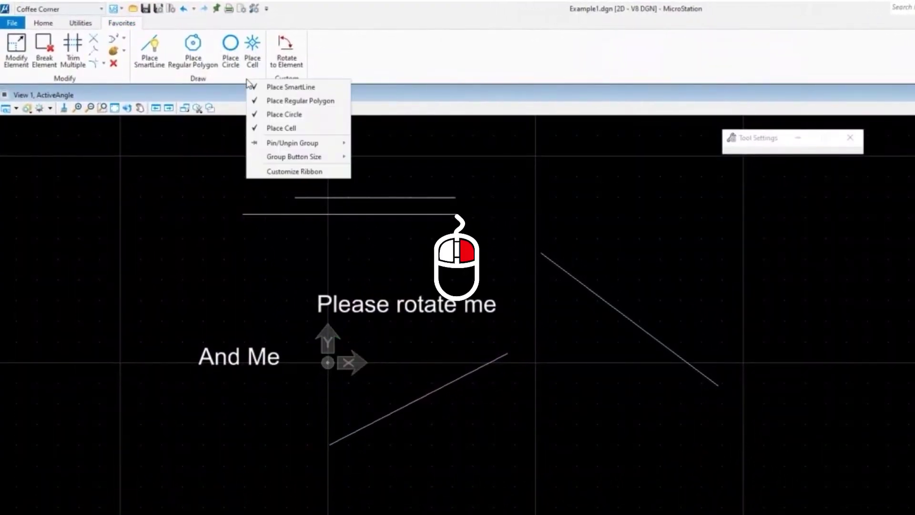
click(295, 172)
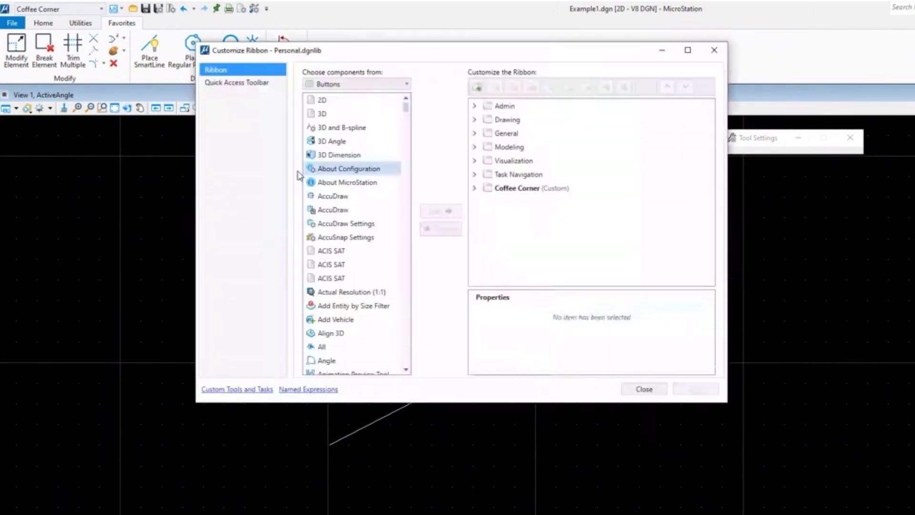
drag(440, 50, 562, 133)
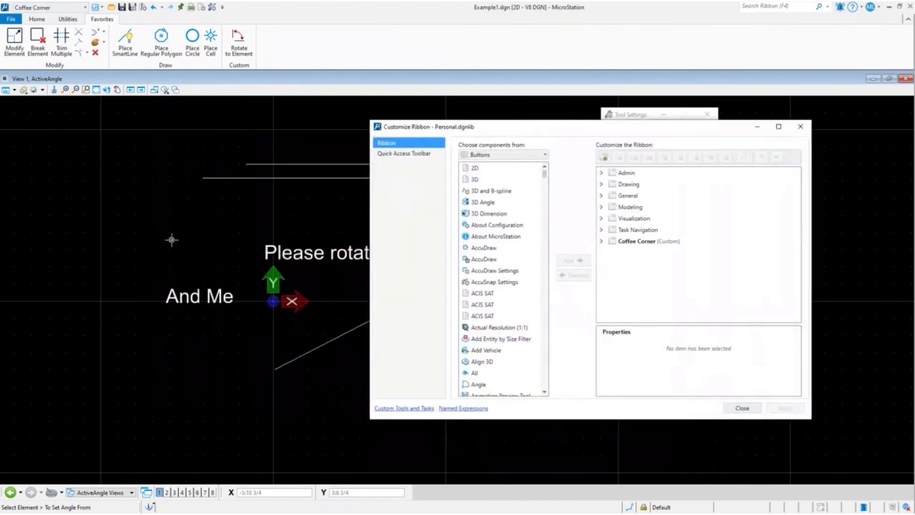
key(Escape)
Bring up the spacebar Popups palette and popup menu, then start Element Selection with Q.
key(space)
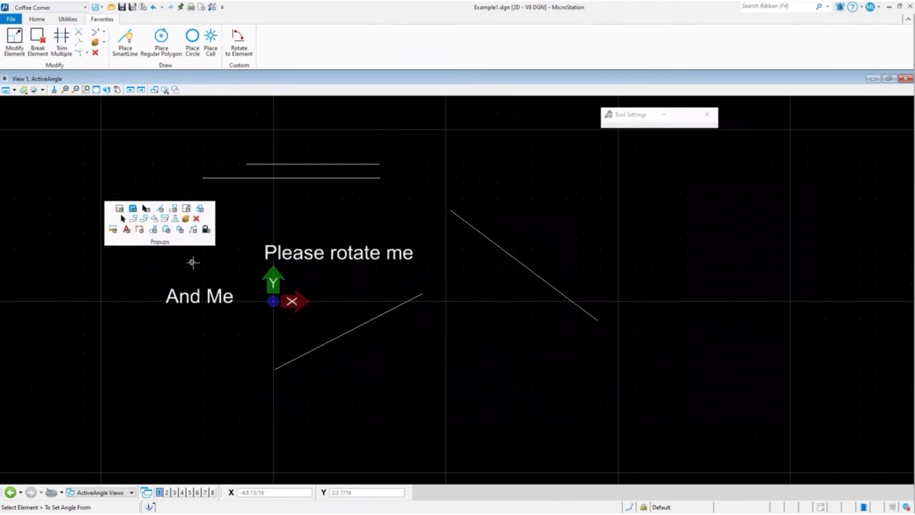
key(space)
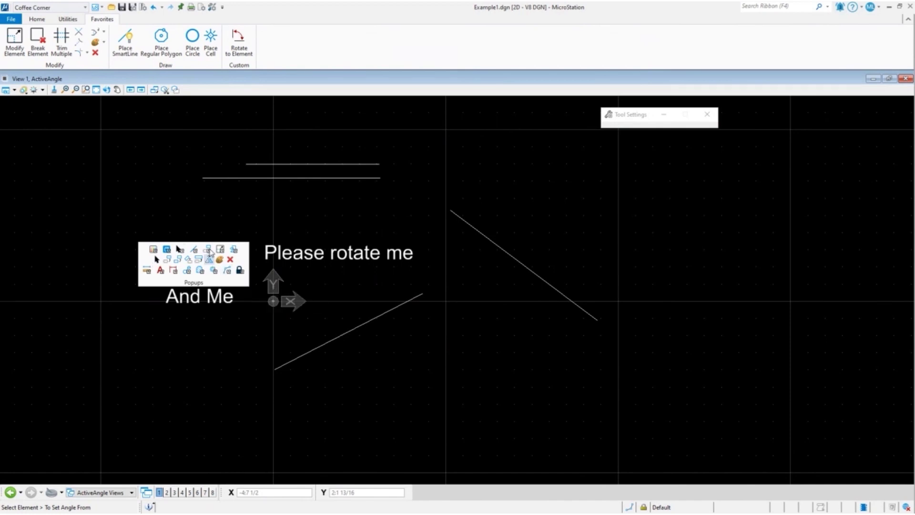
key(space)
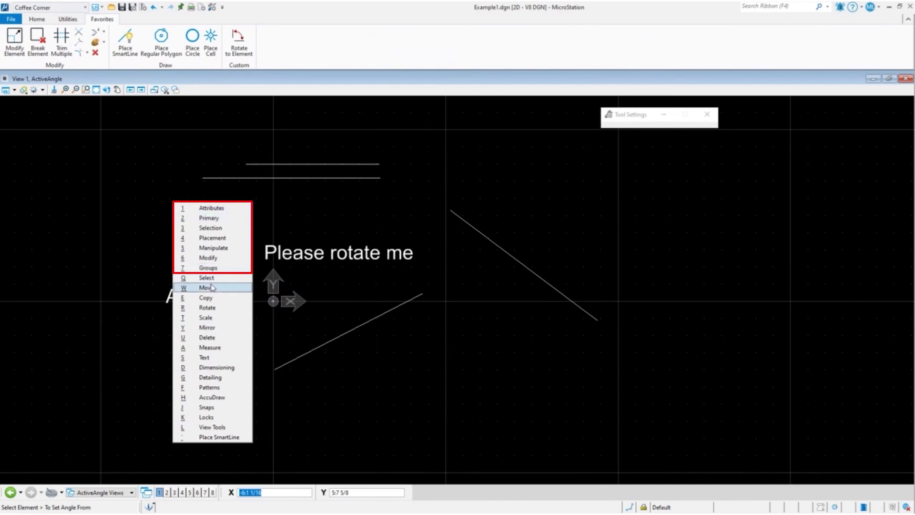
key(q)
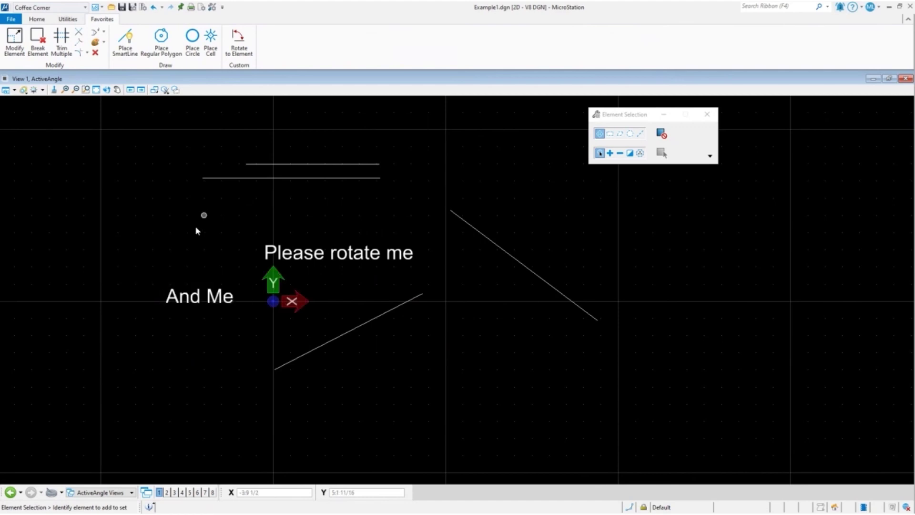
Switch through Move, Copy and Rotate from the popup palette using W, E and R.
key(space)
key(w)
key(space)
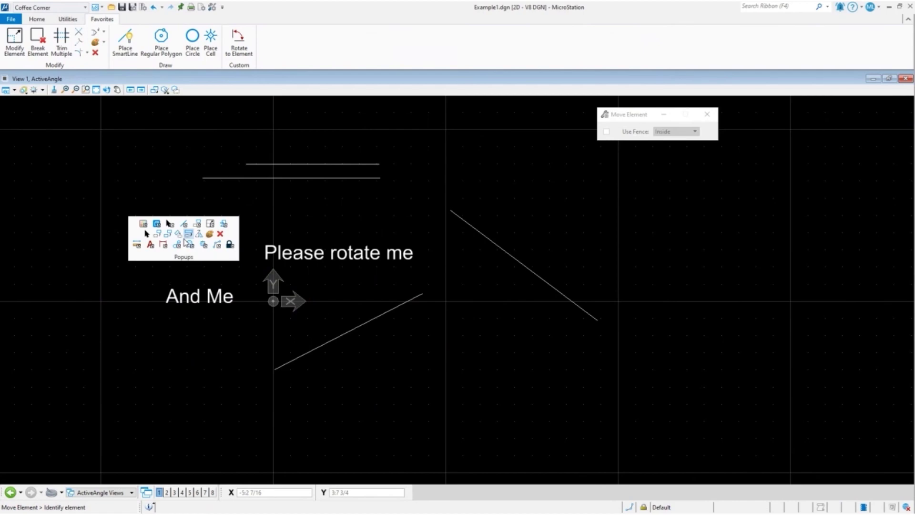
key(e)
key(space)
key(r)
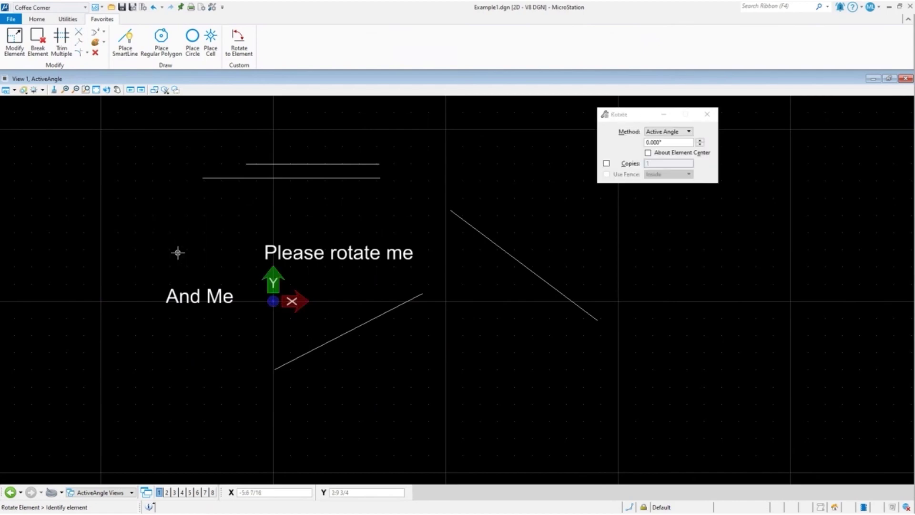
key(space)
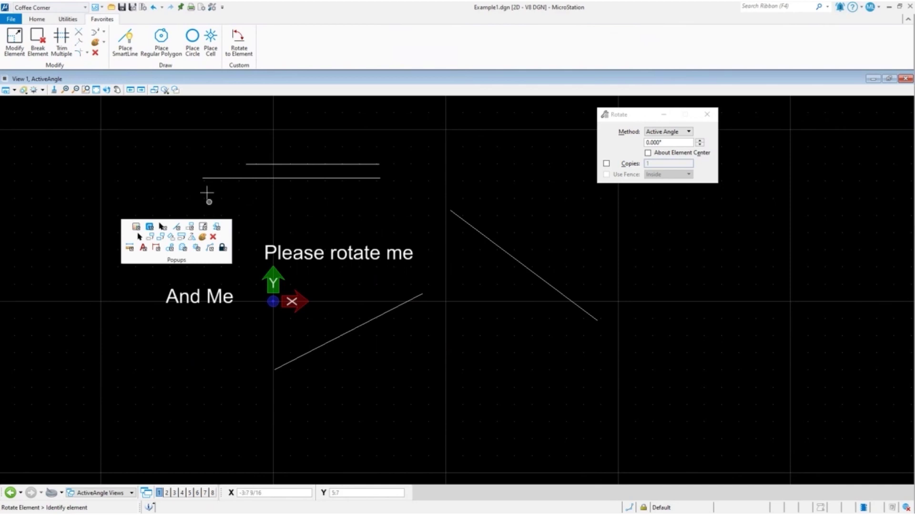
Open Customize Ribbon and expand Admin › Interface in the ribbon tree.
right_click(204, 63)
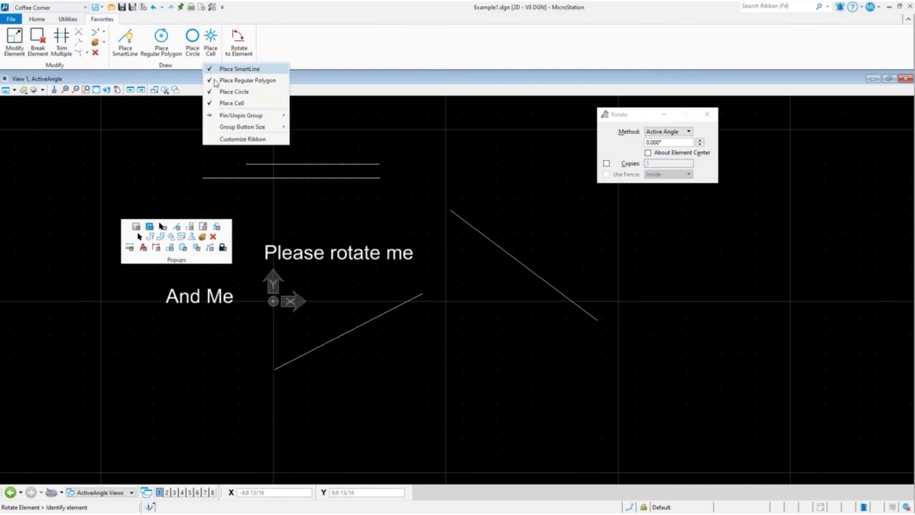
click(242, 138)
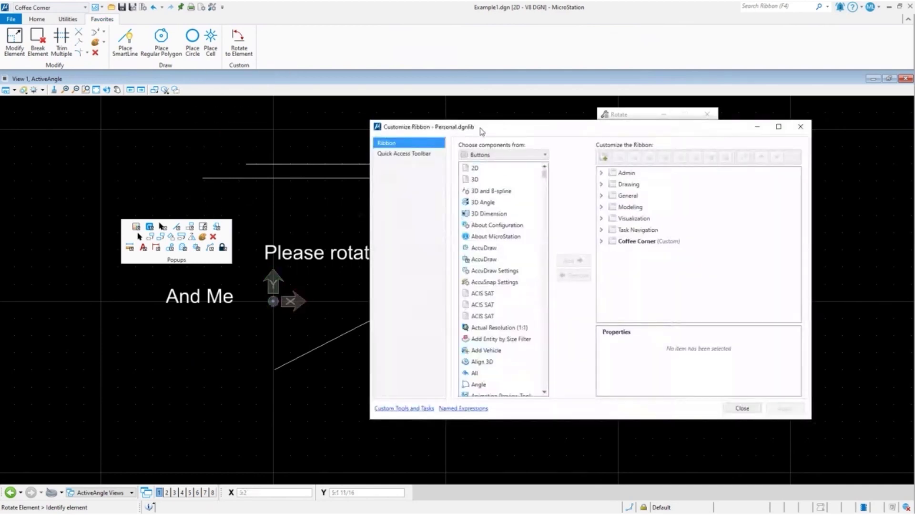
drag(479, 129, 397, 106)
click(486, 151)
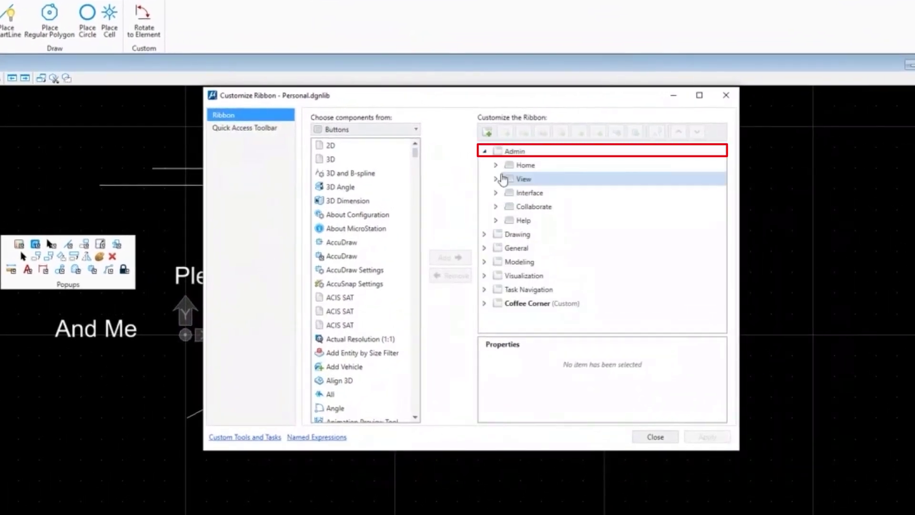
click(496, 192)
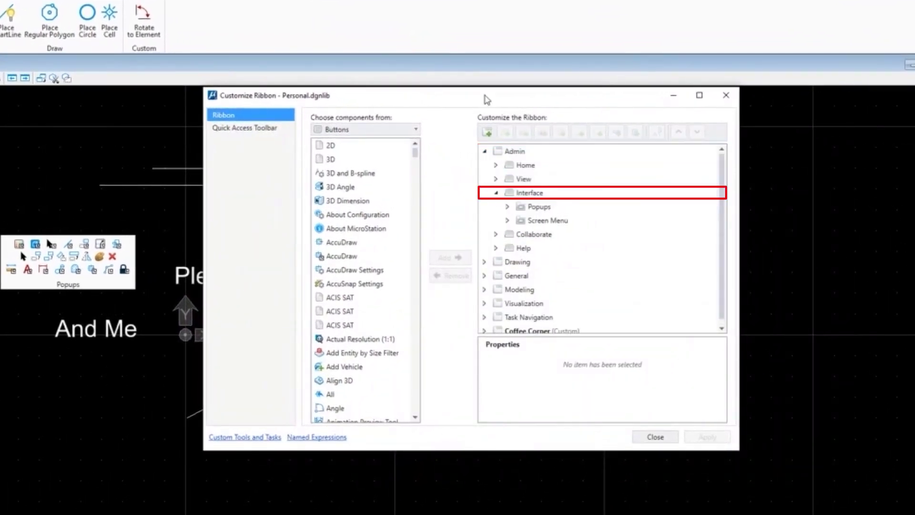
drag(486, 97, 397, 93)
Check the actions for Popups and Popup Main, then import a local copy of Popups.
click(448, 202)
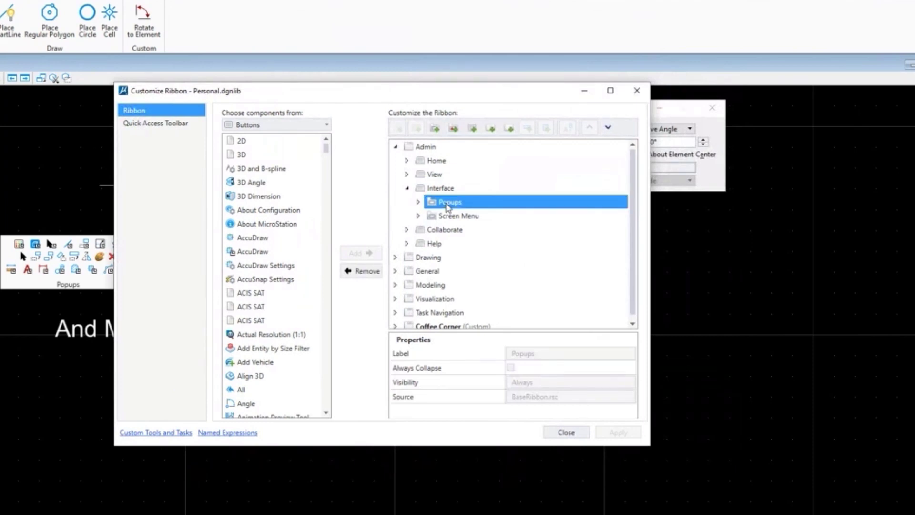
right_click(448, 205)
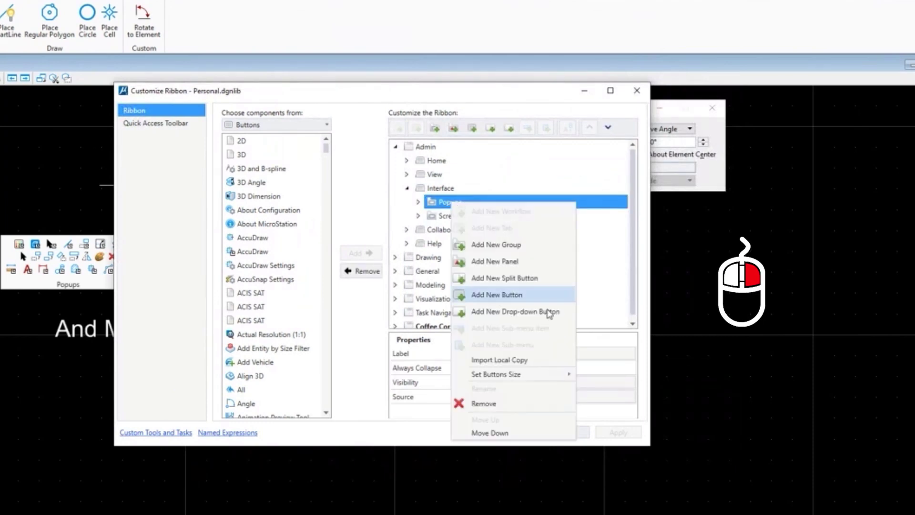
click(419, 202)
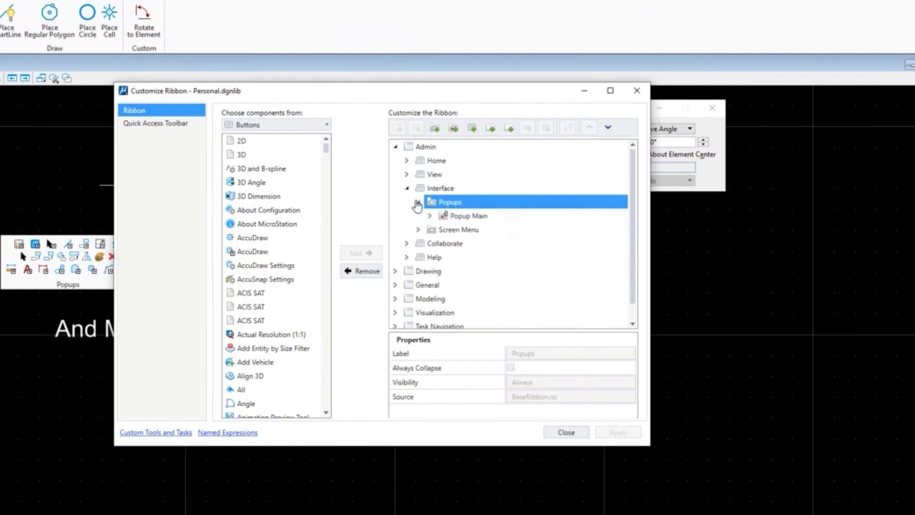
click(477, 218)
right_click(479, 218)
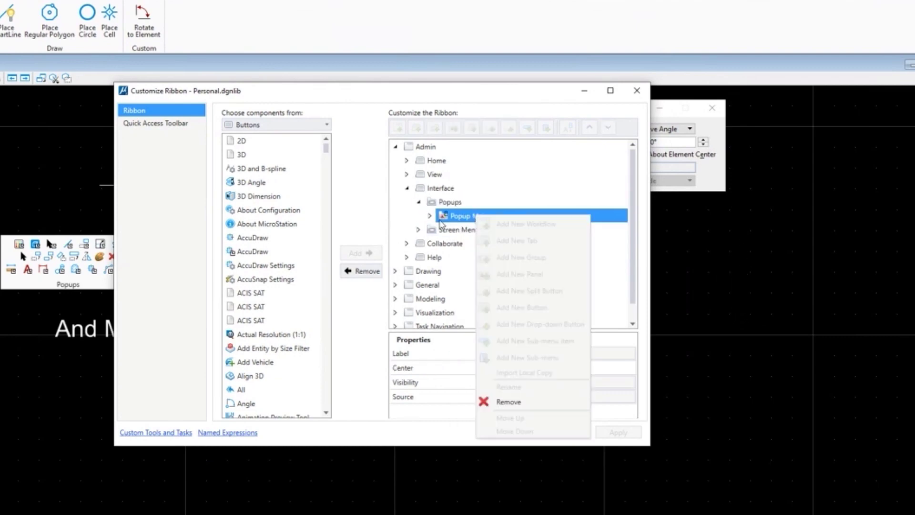
click(452, 207)
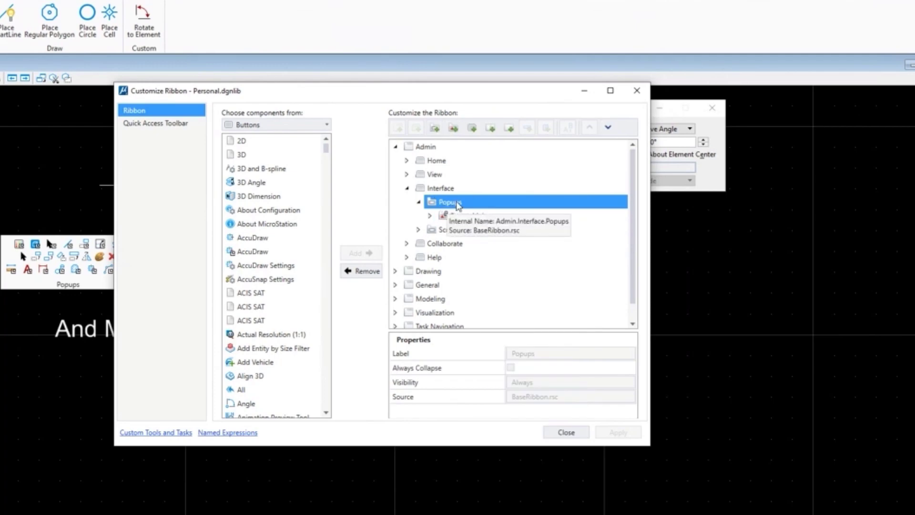
right_click(454, 206)
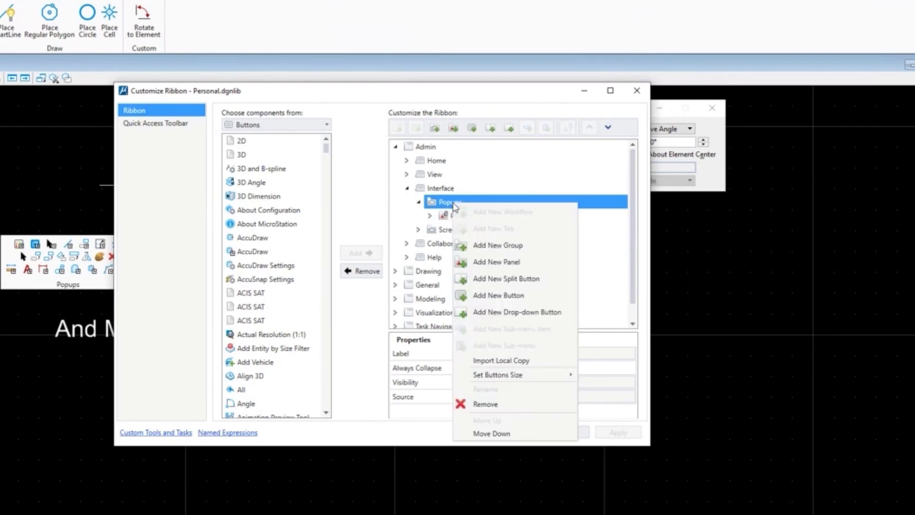
click(506, 361)
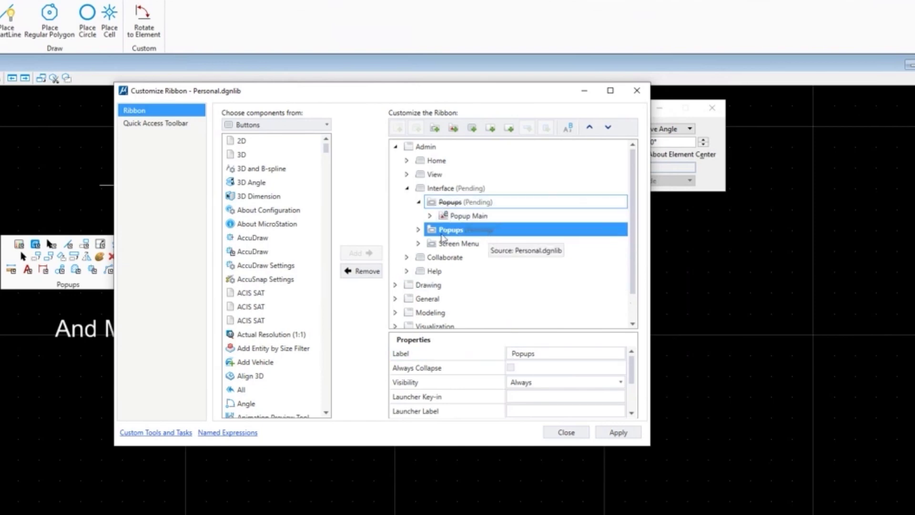
Expand the copied Popups and select its Popup Main entry.
click(419, 231)
click(430, 244)
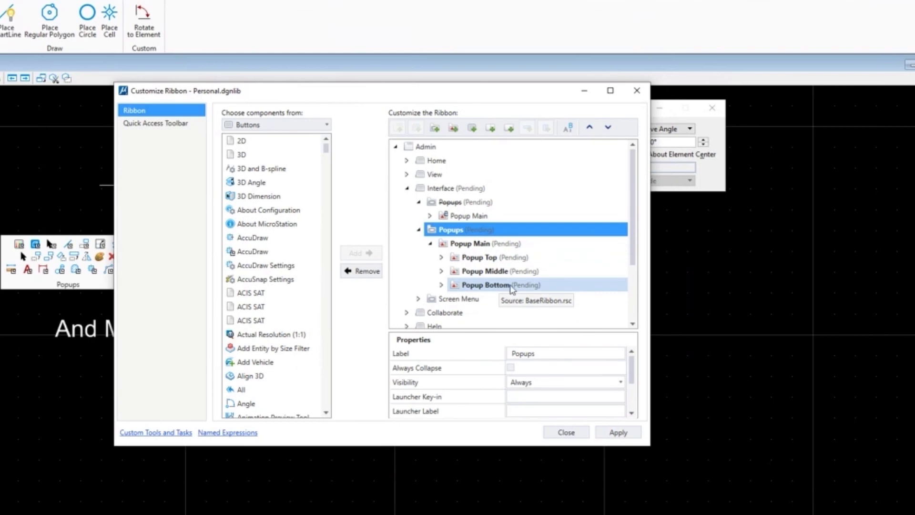
click(489, 244)
drag(429, 99, 394, 74)
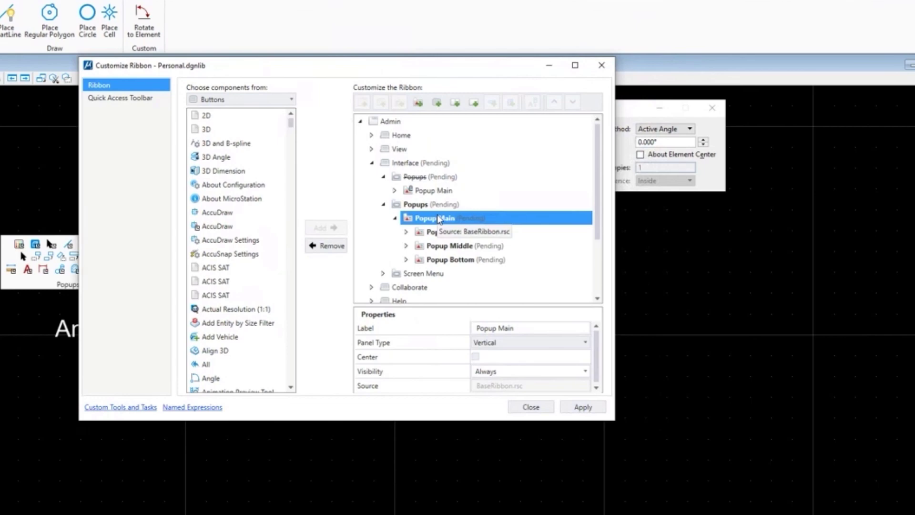
Add a new panel named 'Popup Custom' under Popup Main with Panel Type Horizontal.
click(418, 103)
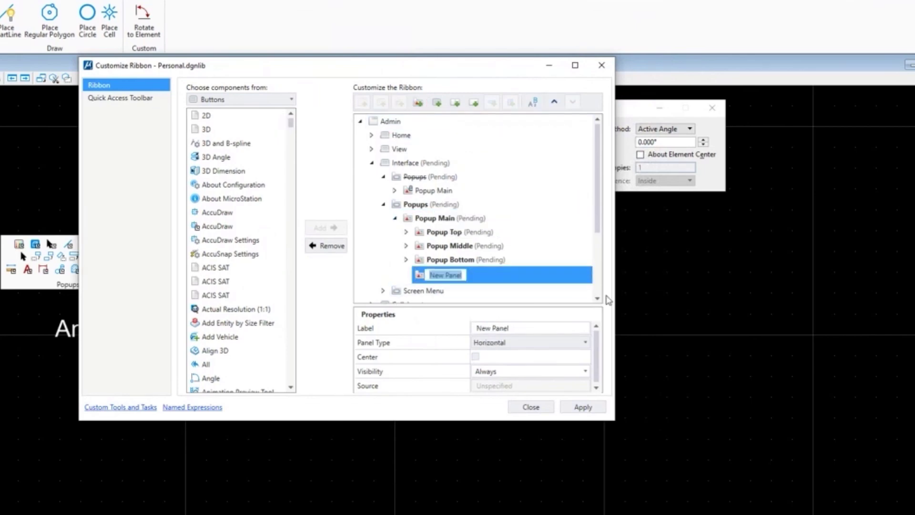
text(Pop)
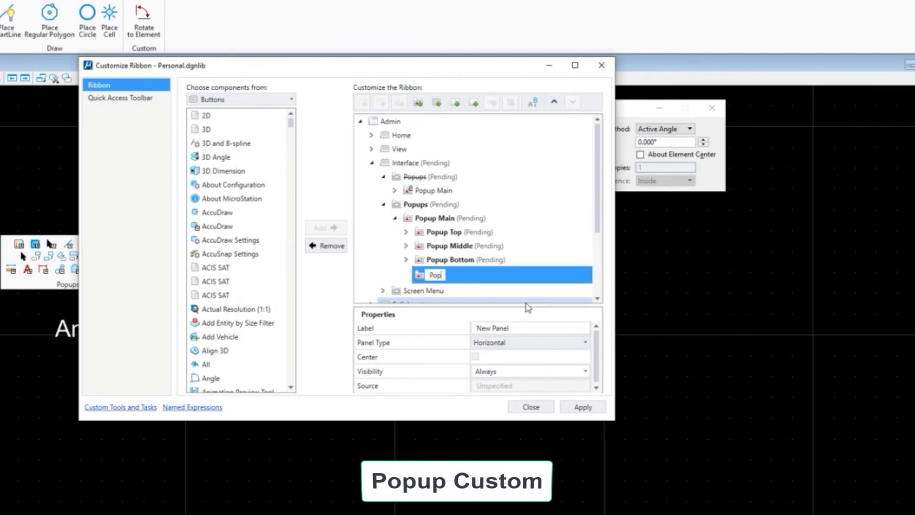
text(up Custom)
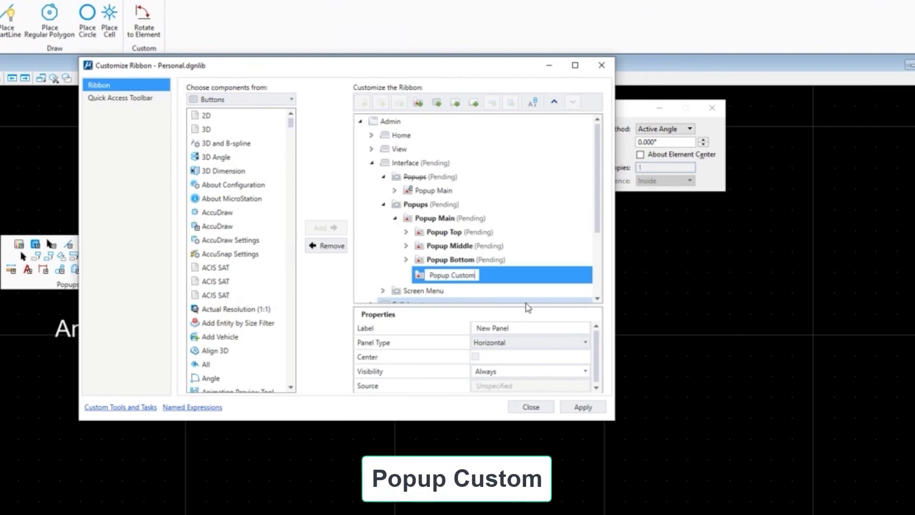
key(Return)
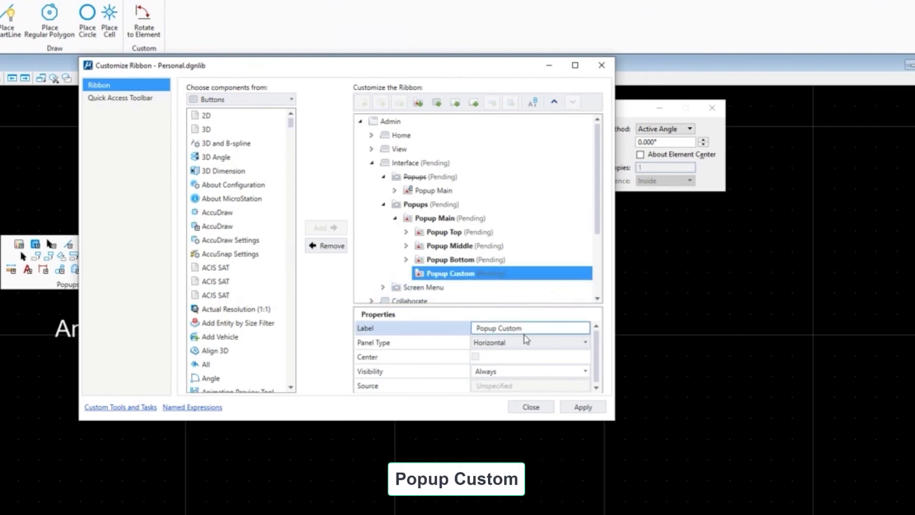
click(513, 344)
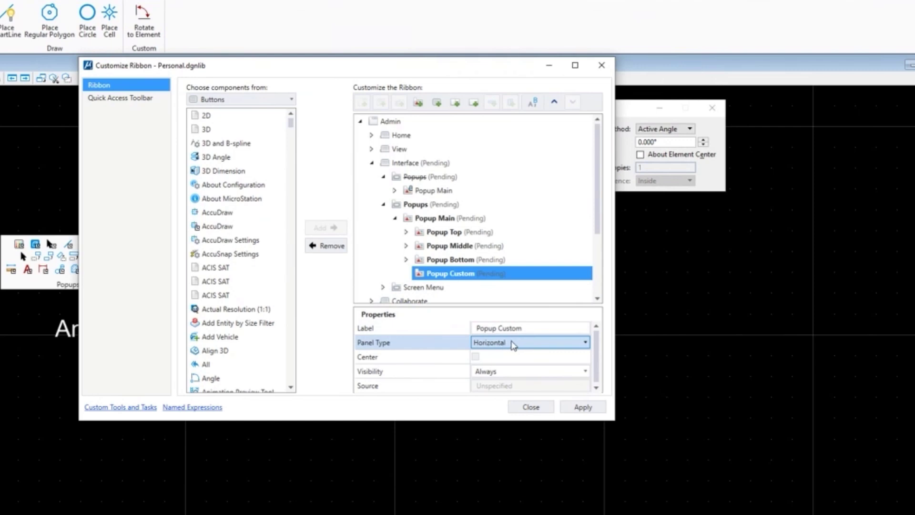
click(514, 343)
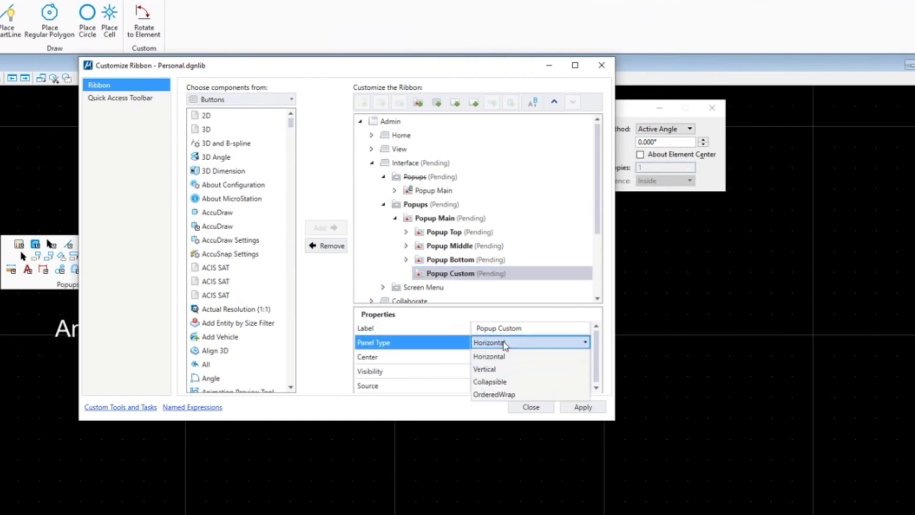
click(504, 343)
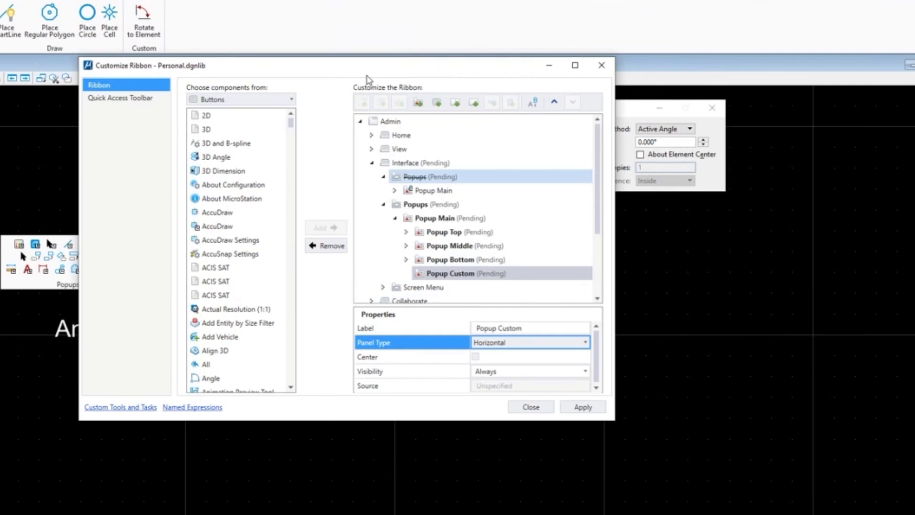
drag(339, 70, 341, 49)
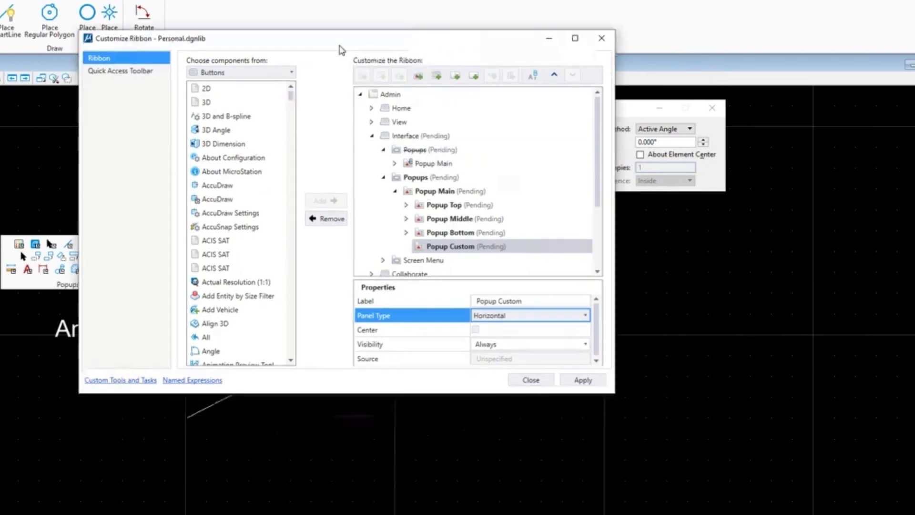
Add Place SmartLine into the Popup Custom panel.
click(446, 248)
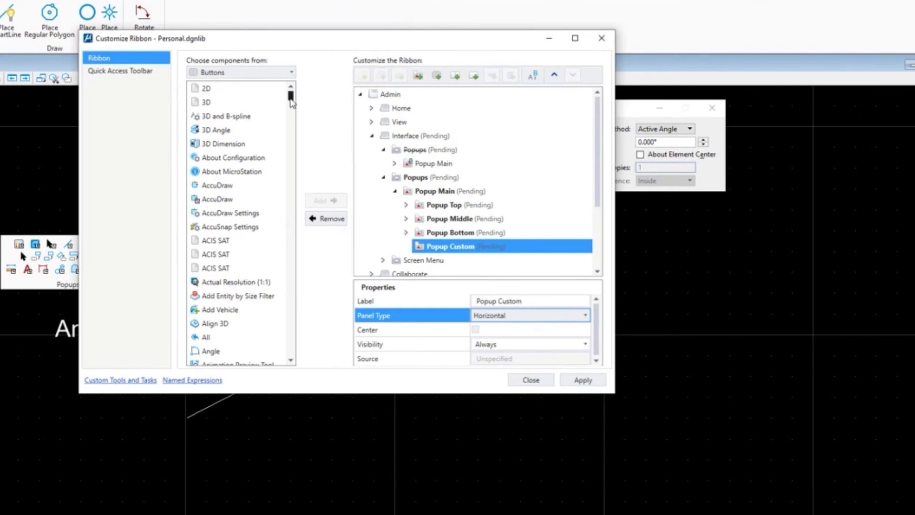
drag(291, 98, 295, 262)
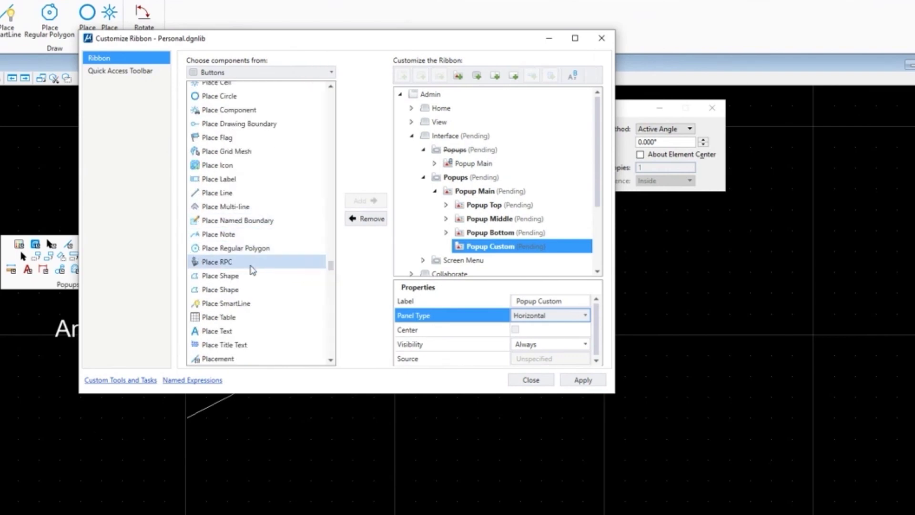
click(243, 304)
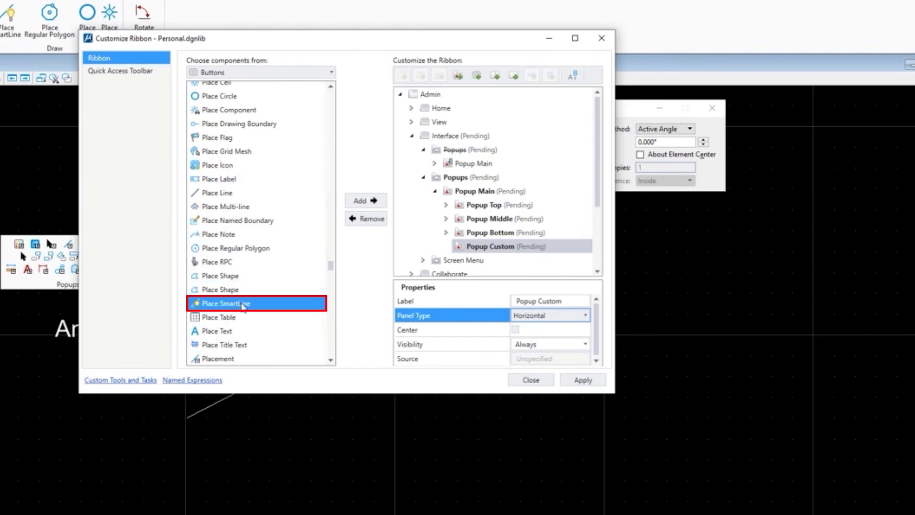
click(358, 202)
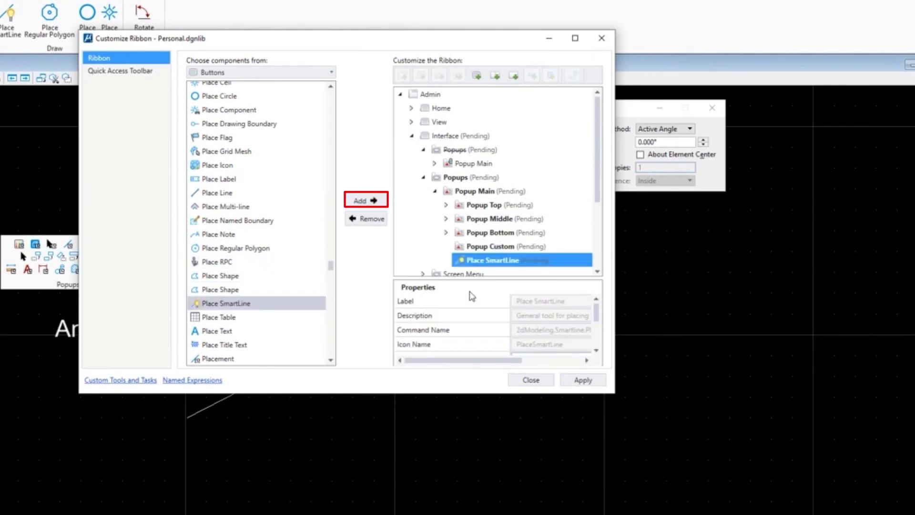
drag(388, 40, 265, 49)
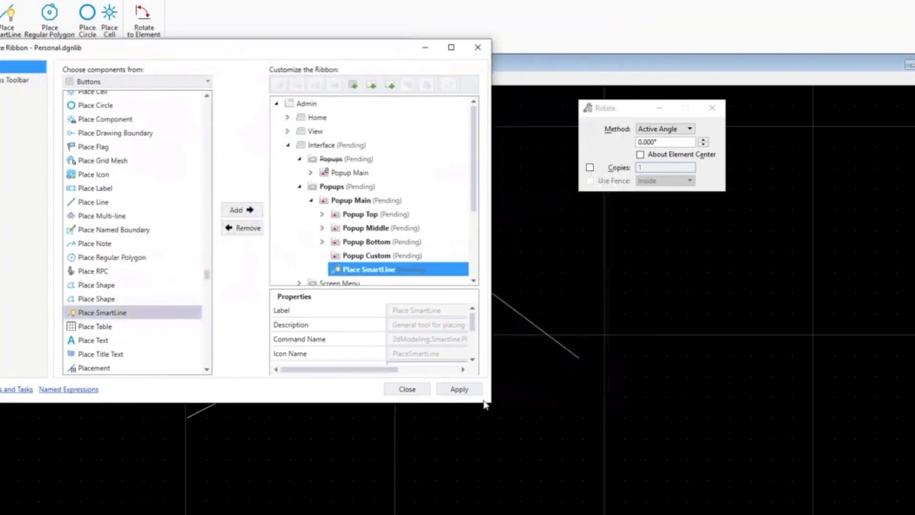
drag(491, 405, 554, 431)
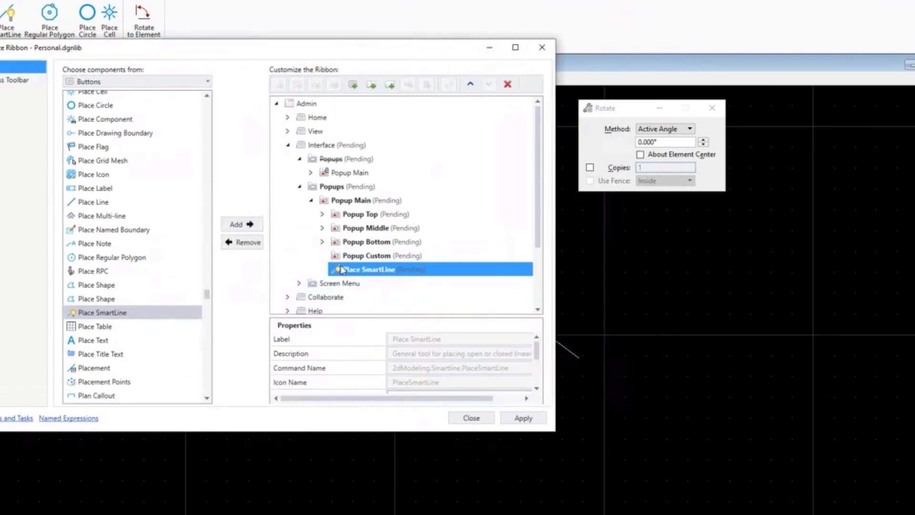
drag(339, 272, 360, 262)
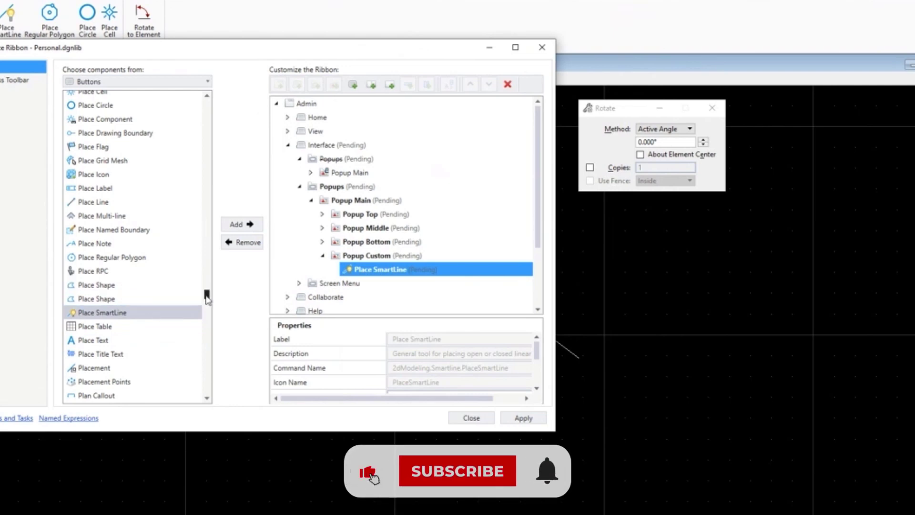
Add Measure Distance and Modify Element to Popup Custom and apply the changes.
drag(207, 297, 206, 257)
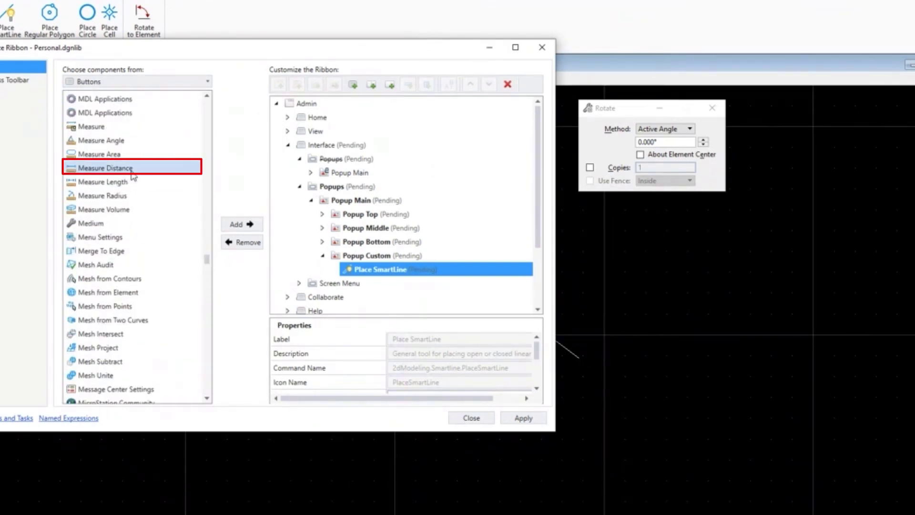
click(241, 224)
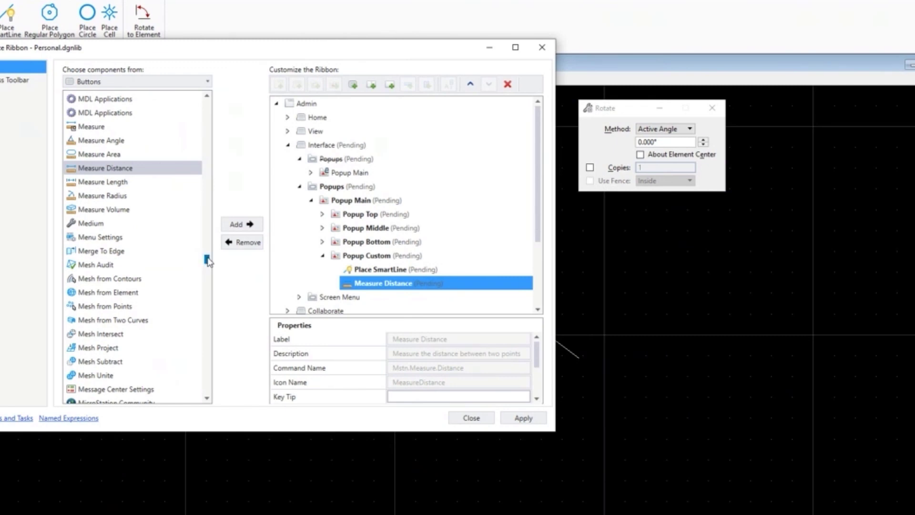
drag(206, 260, 205, 266)
click(102, 315)
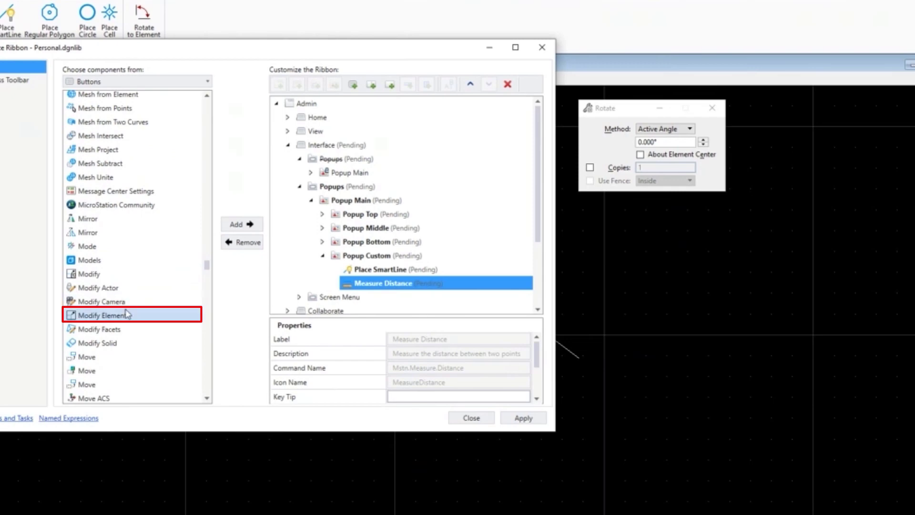
click(256, 226)
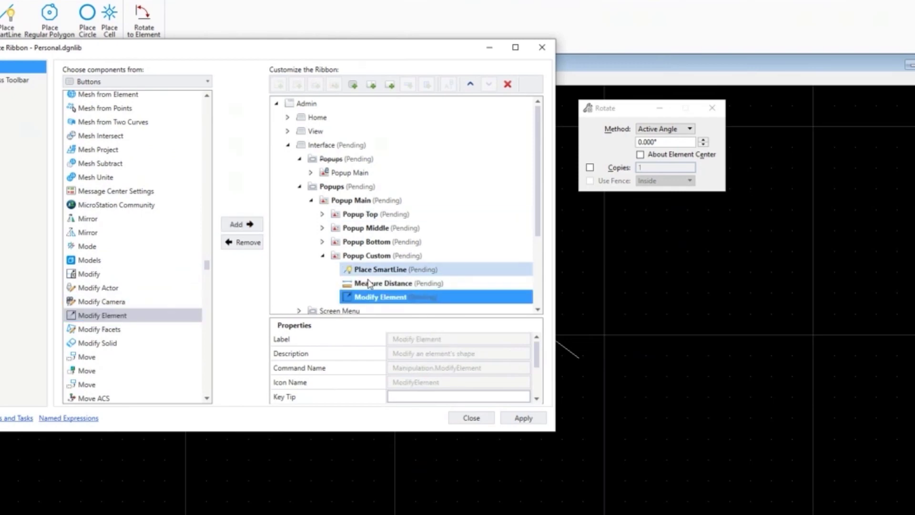
click(521, 418)
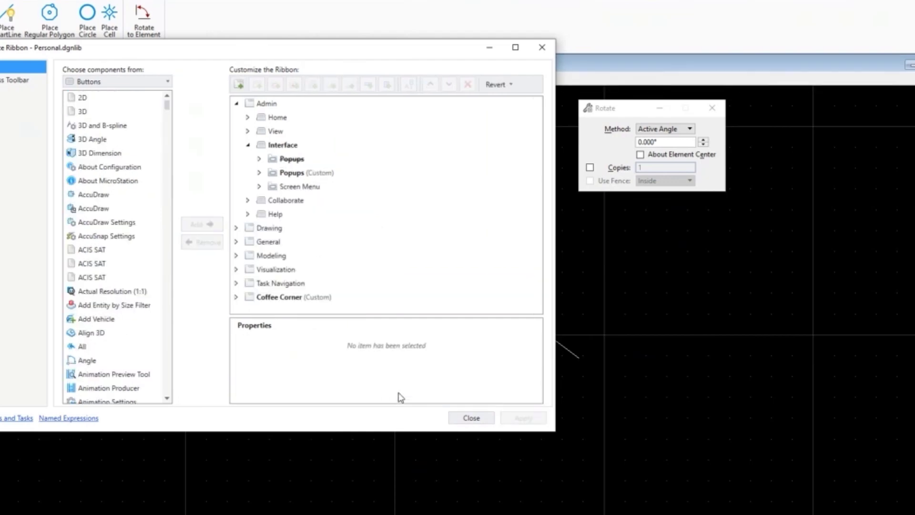
Close Customize Ribbon and draw an L-shaped SmartLine from the new popup row.
click(467, 419)
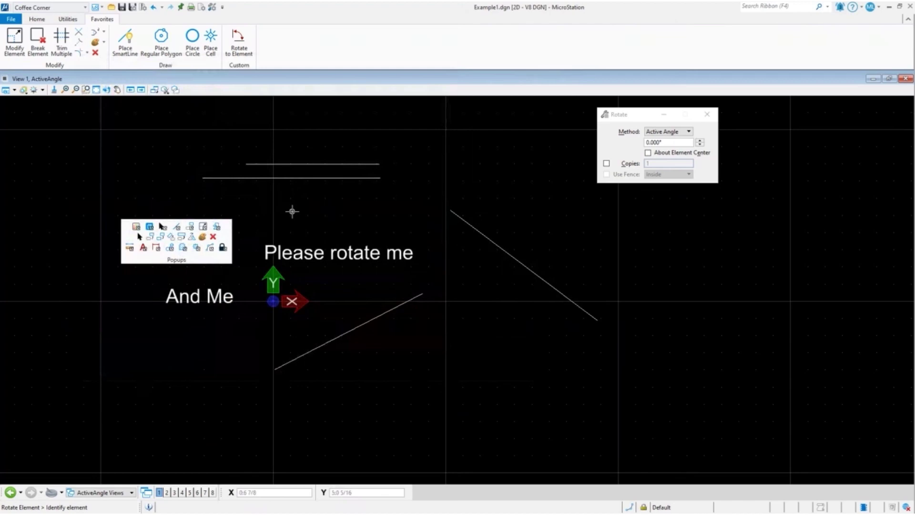
click(291, 210)
key(space)
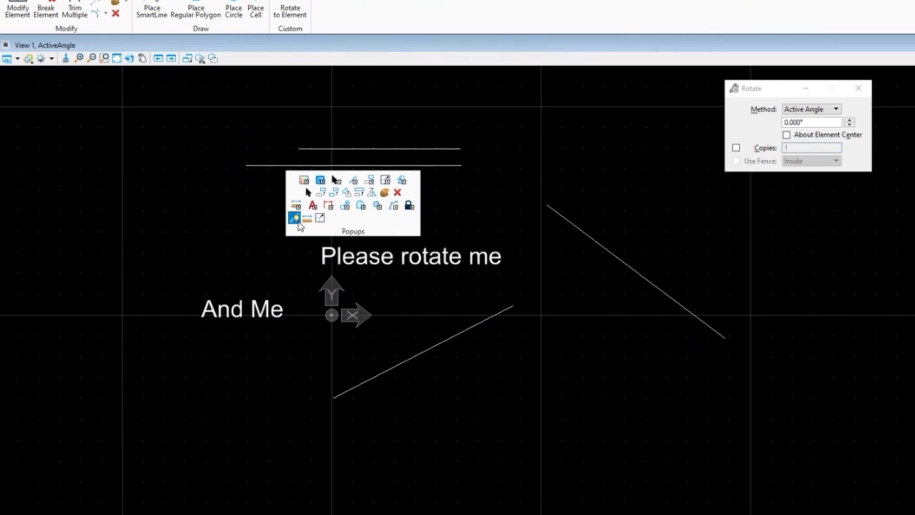
click(297, 219)
click(351, 127)
click(510, 126)
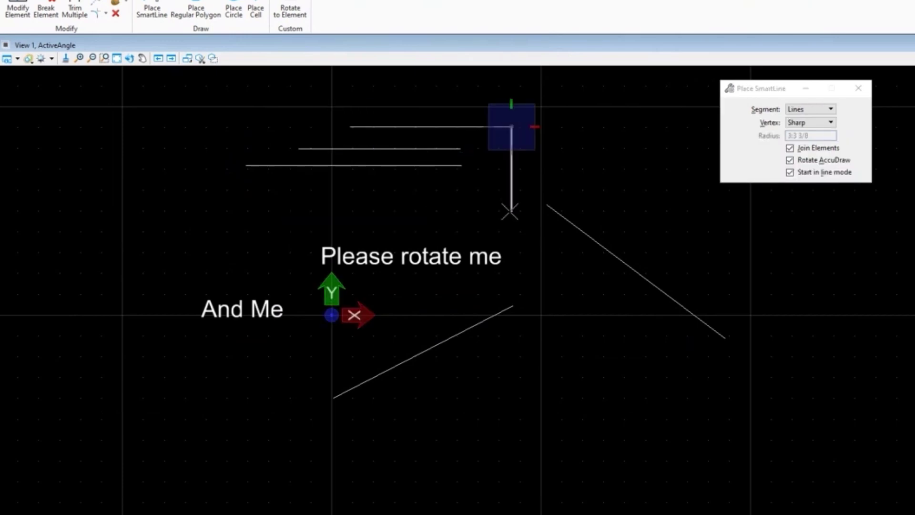
click(511, 211)
right_click(440, 232)
Measure the slanted line with Measure Distance from the popup, reading 9ft 7 3/4in.
key(space)
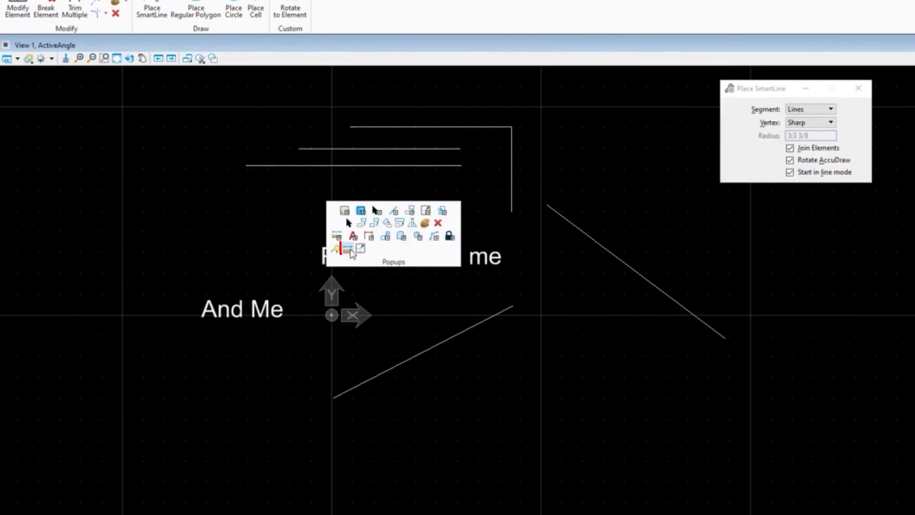
click(347, 248)
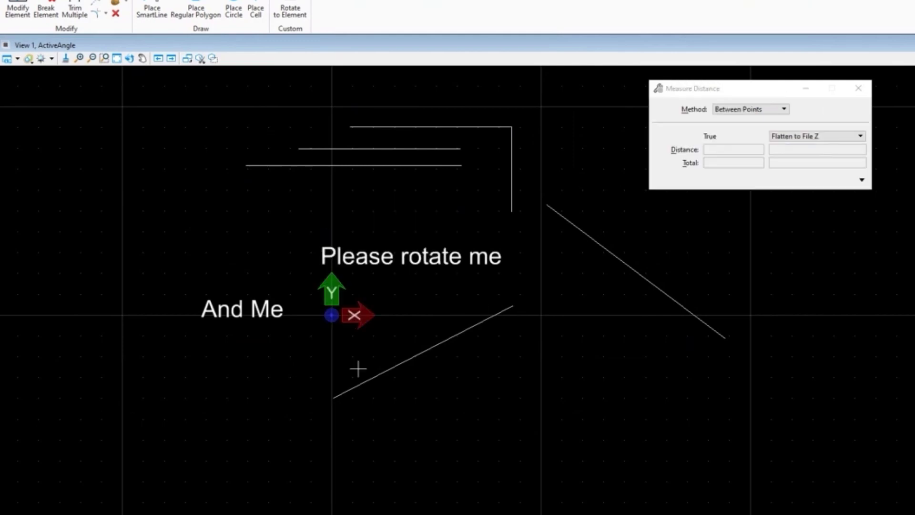
click(333, 397)
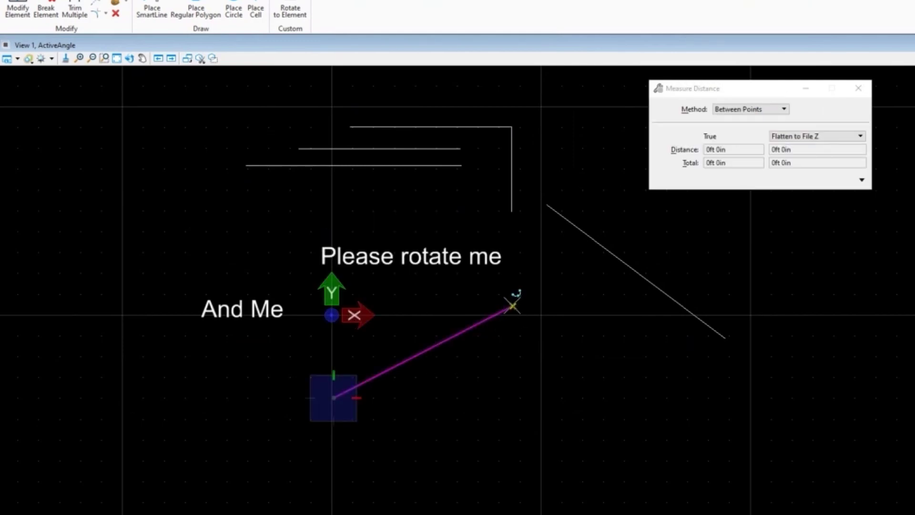
click(513, 306)
Lengthen the lower horizontal line leftward using Modify Element from the popup.
key(space)
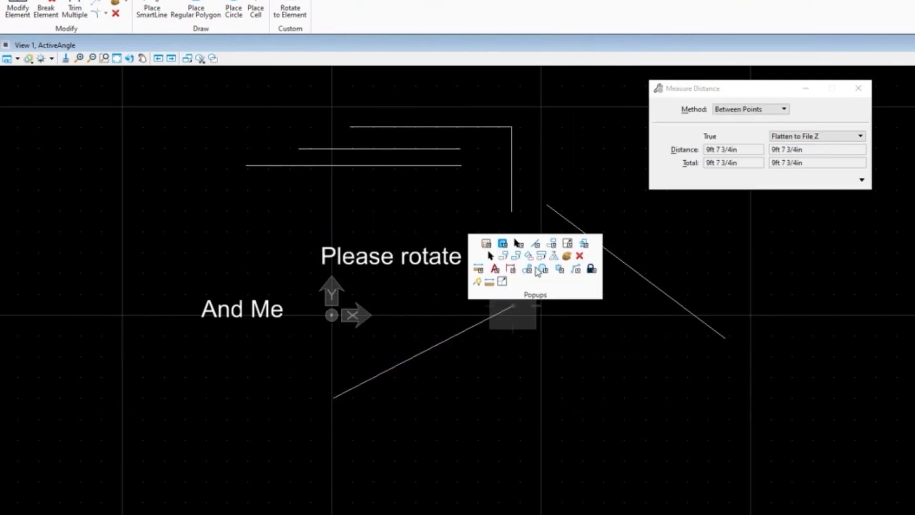
click(503, 282)
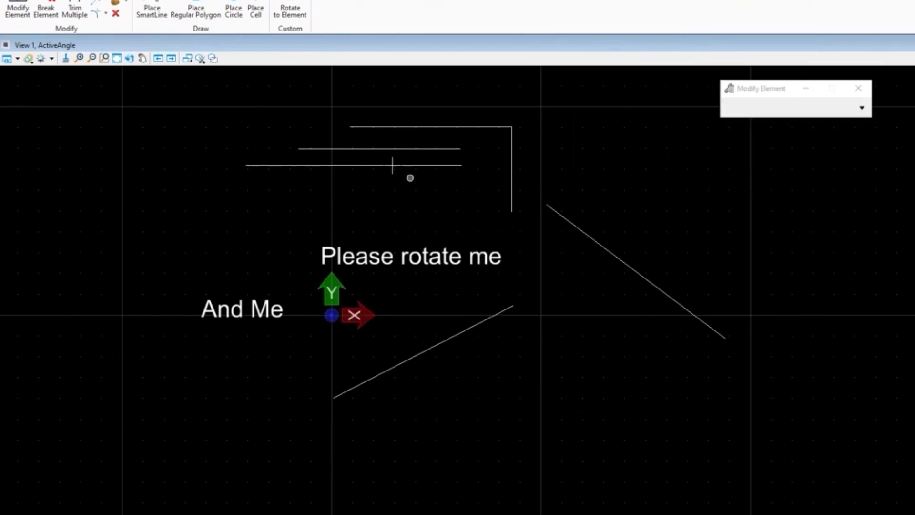
click(246, 165)
click(149, 166)
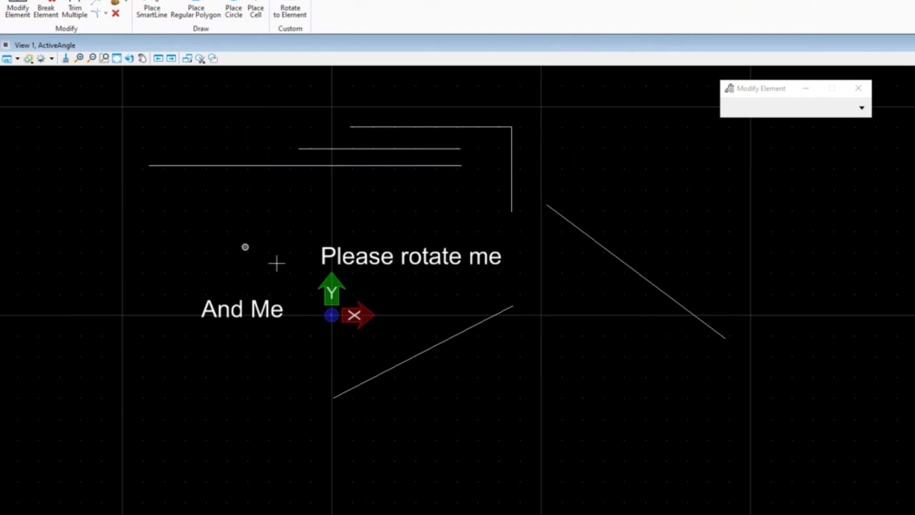
Browse the popup's Dimensioning and Modify groups and start Modify Element from the Modify group.
key(space)
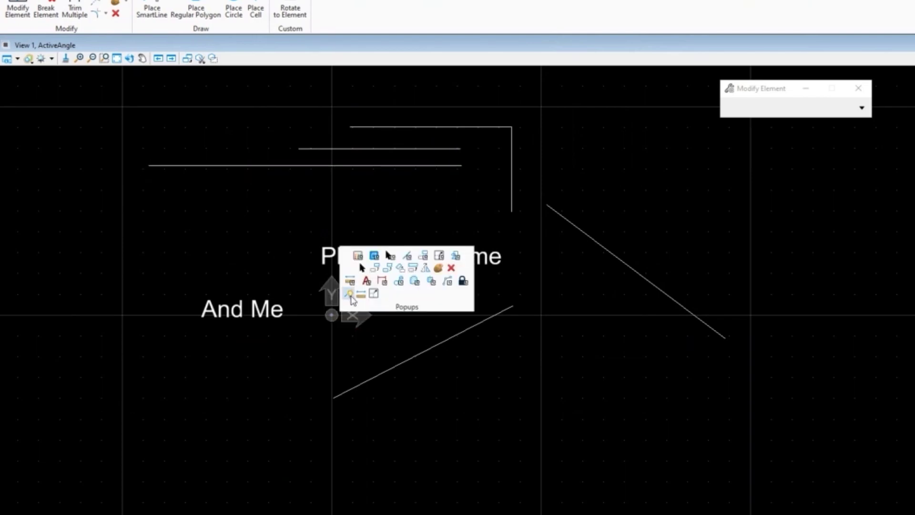
click(384, 282)
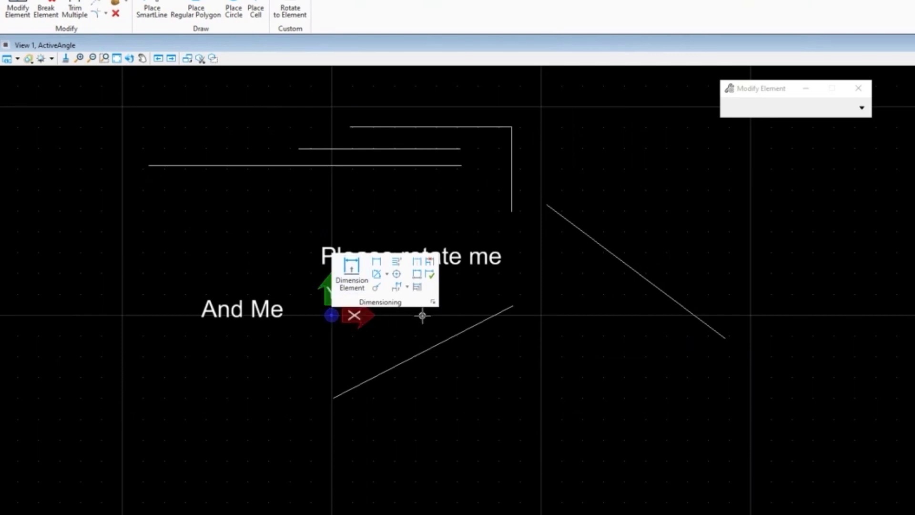
key(space)
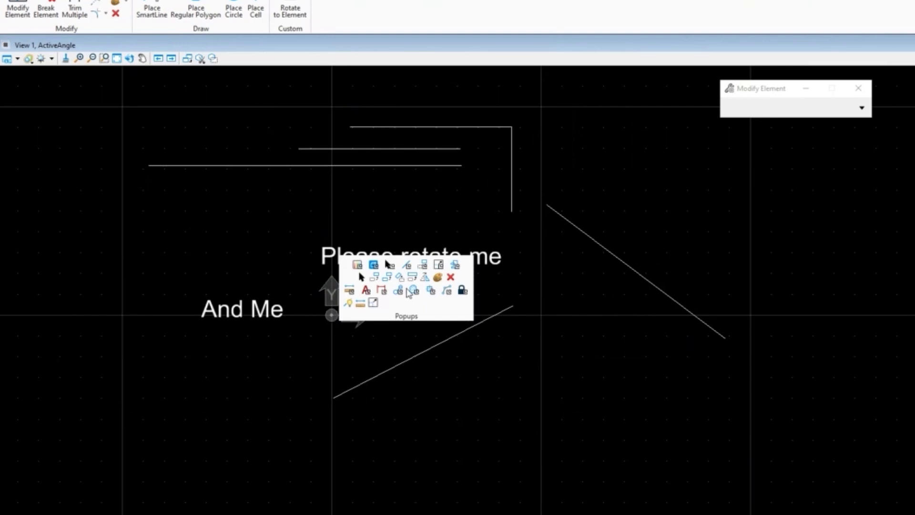
click(439, 266)
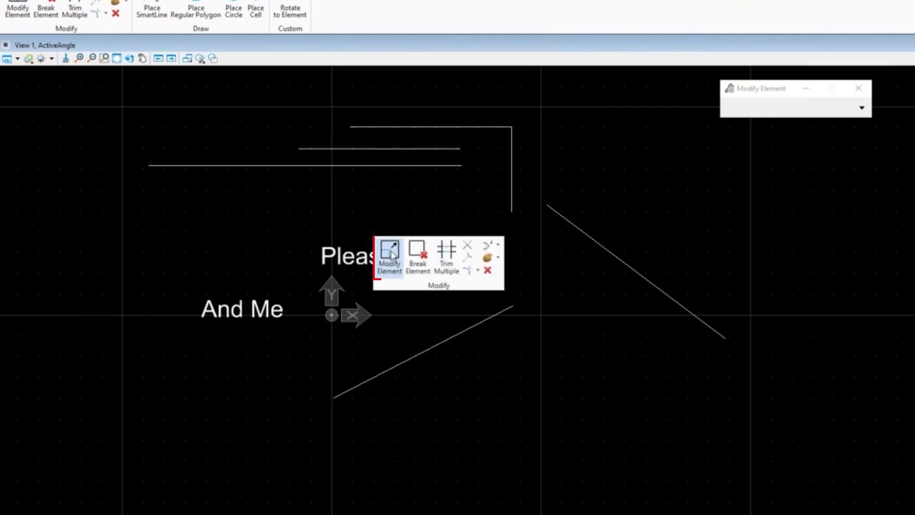
click(392, 255)
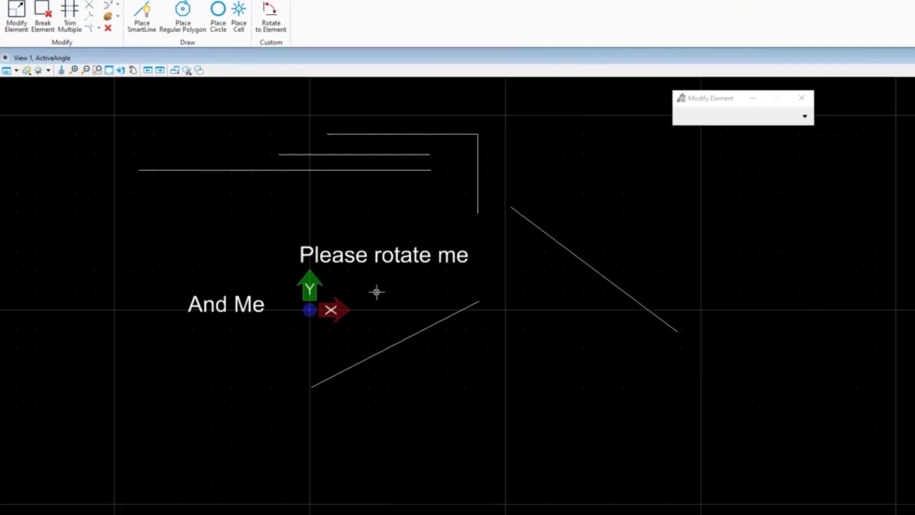
key(space)
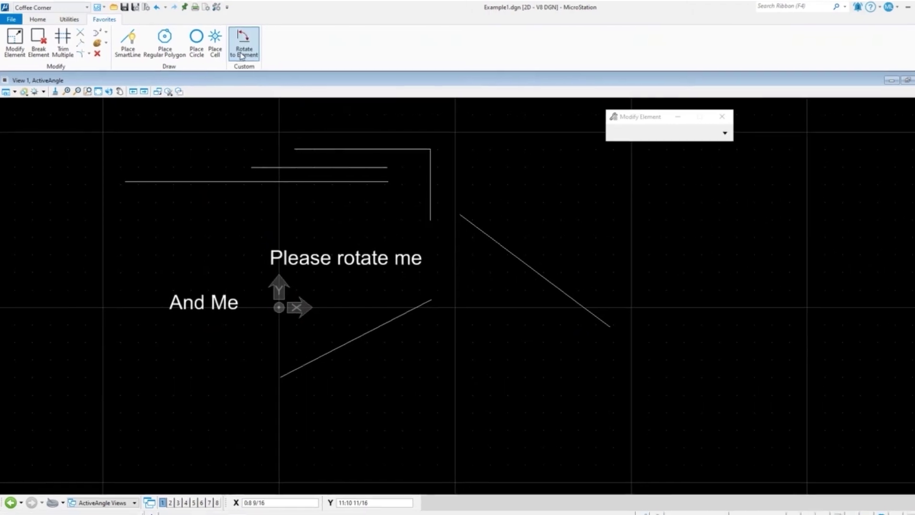
Reopen Customize Ribbon and expand Popups › Popup Main › Popup Custom to its three tools.
right_click(241, 57)
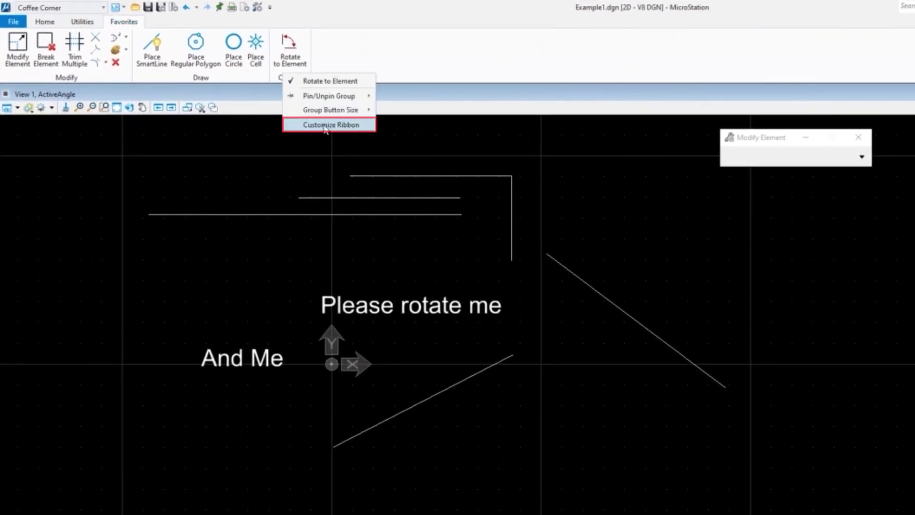
click(325, 124)
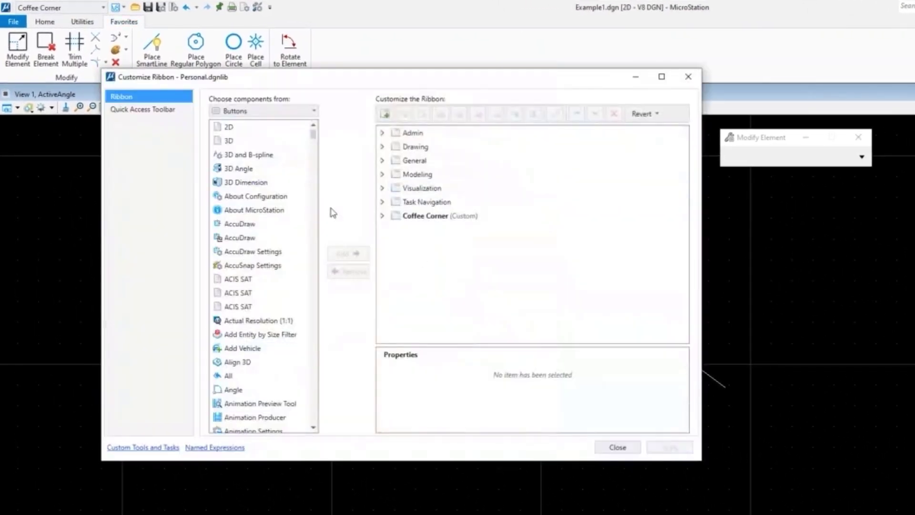
click(406, 202)
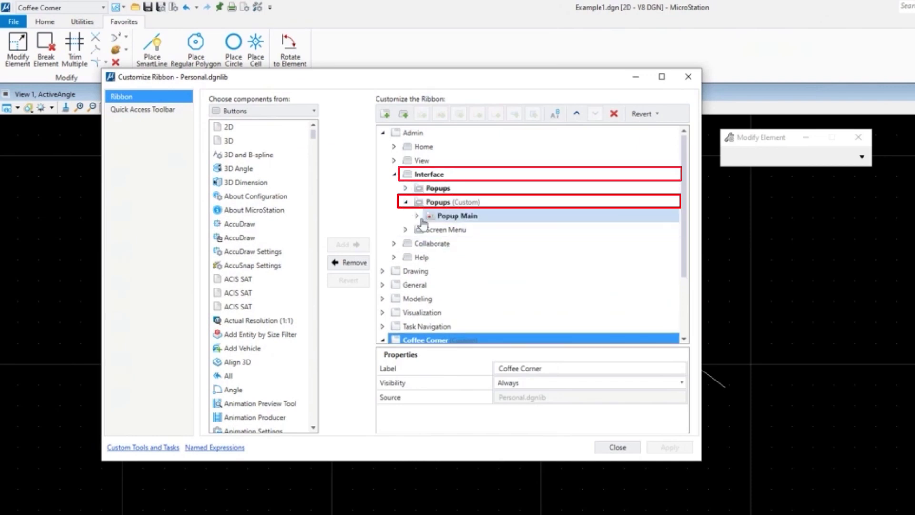
click(417, 215)
click(429, 271)
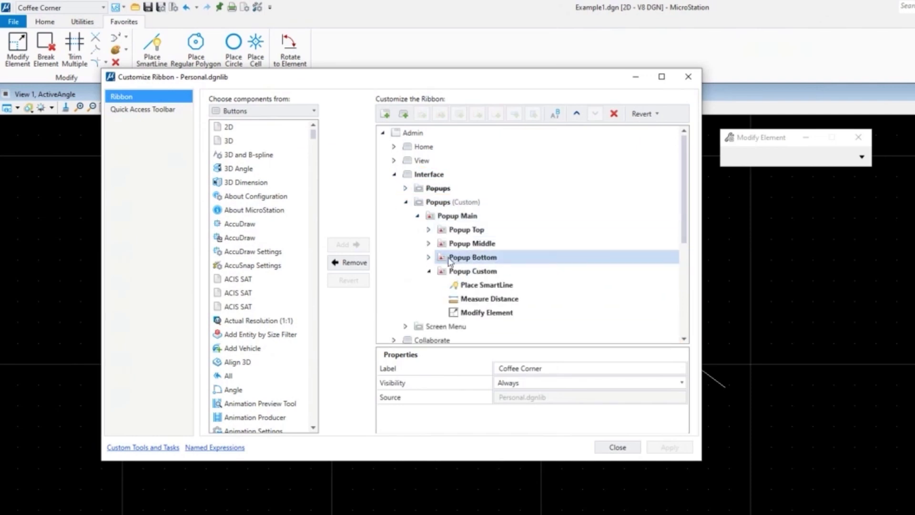
click(499, 286)
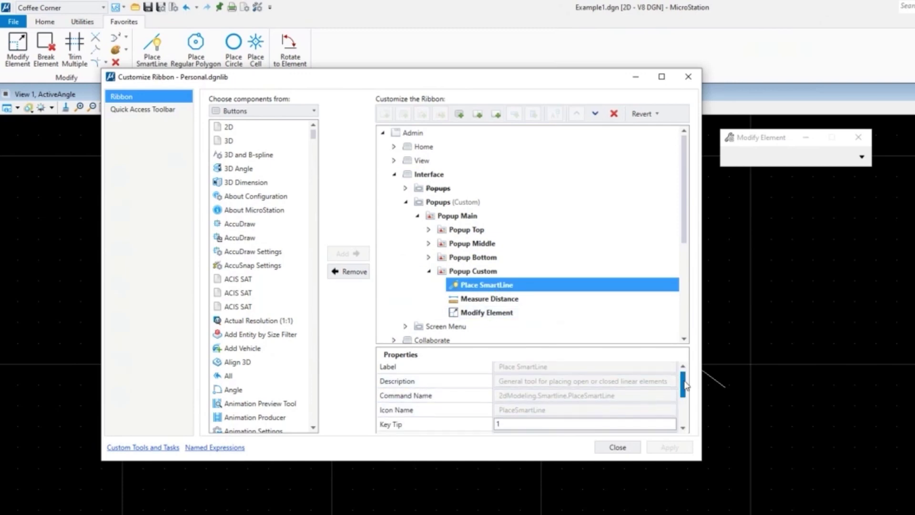
scroll(685, 386, down, 2)
click(490, 300)
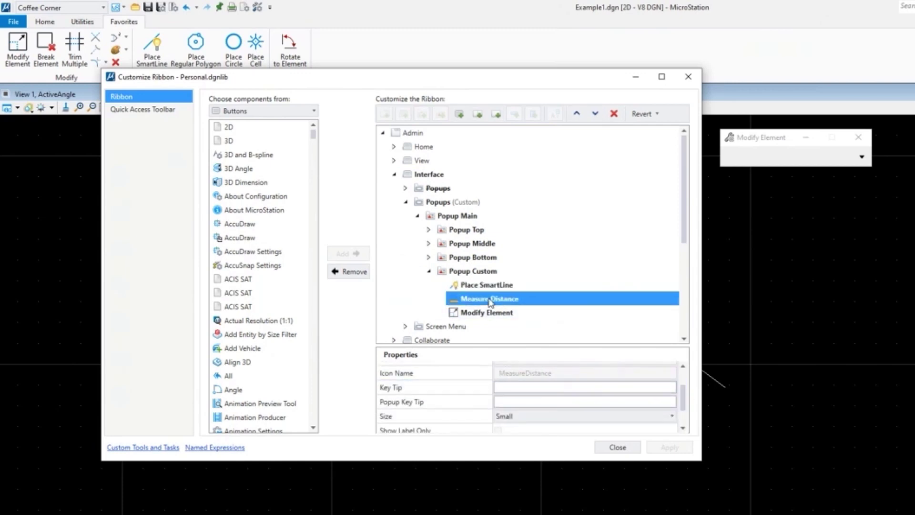
Set key tips 1, 2 and 3 on the Popup Custom tools, apply and close.
click(492, 286)
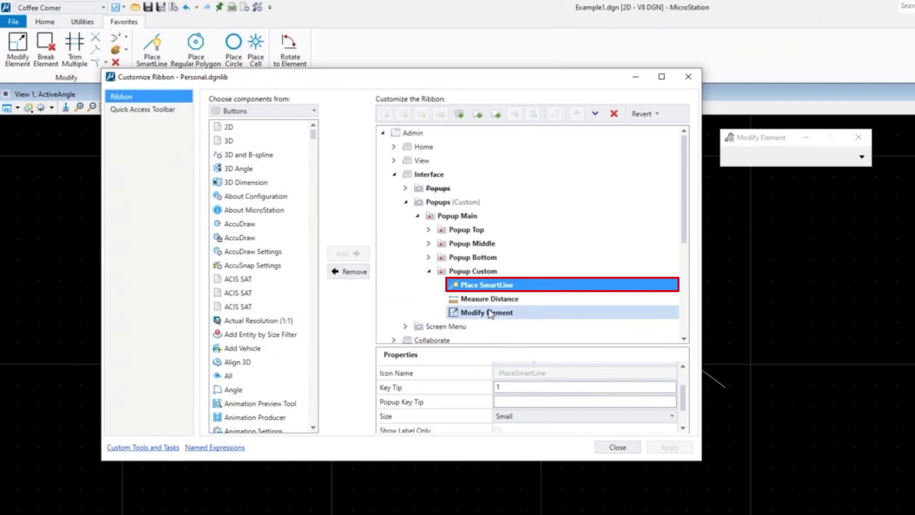
click(490, 299)
click(513, 387)
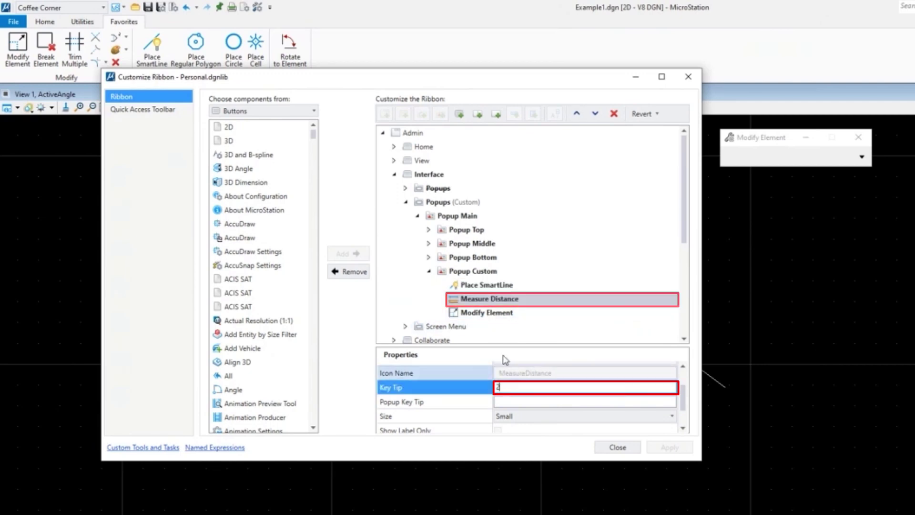
click(490, 313)
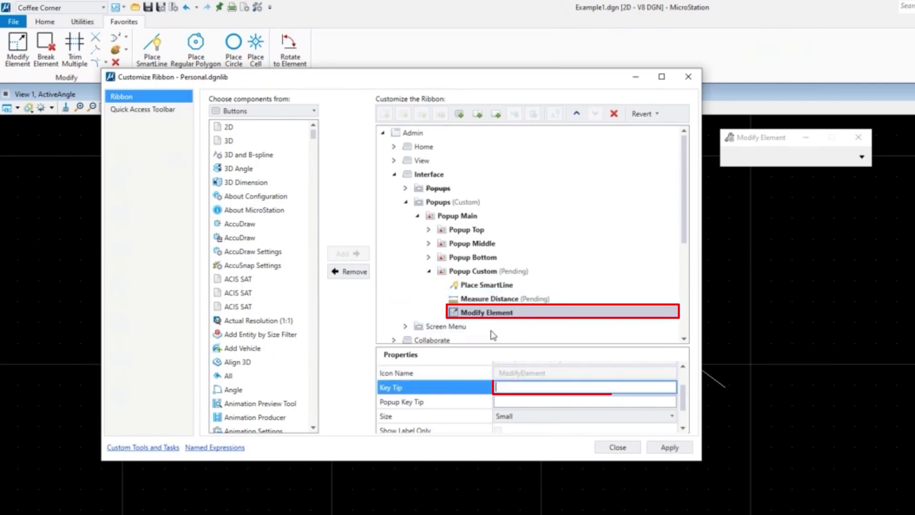
click(494, 313)
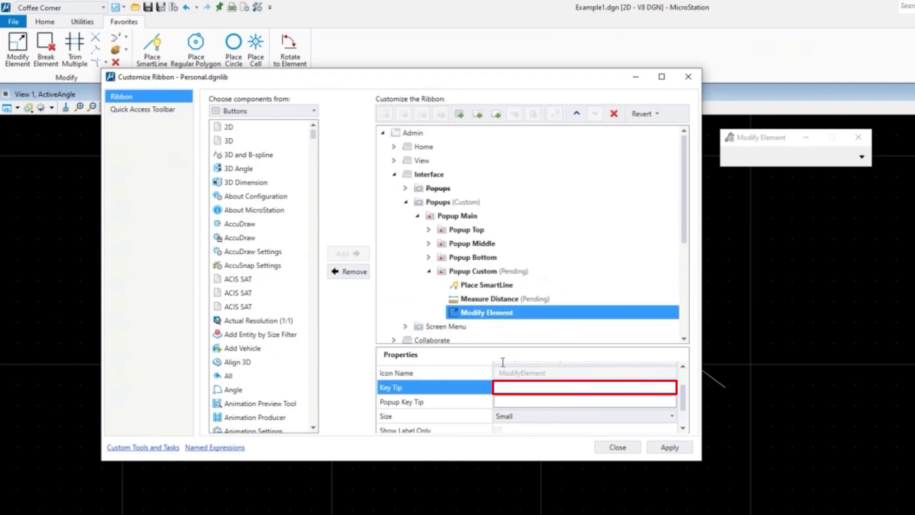
click(504, 387)
text(3)
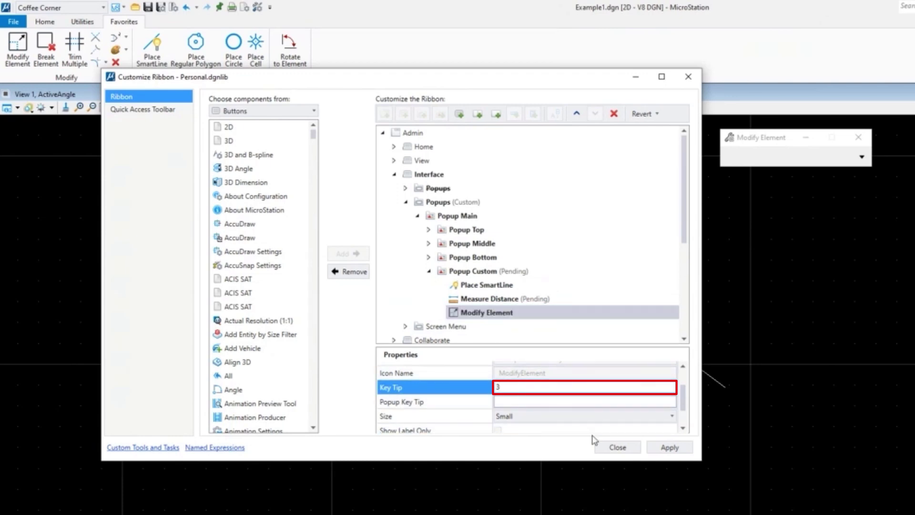
click(669, 446)
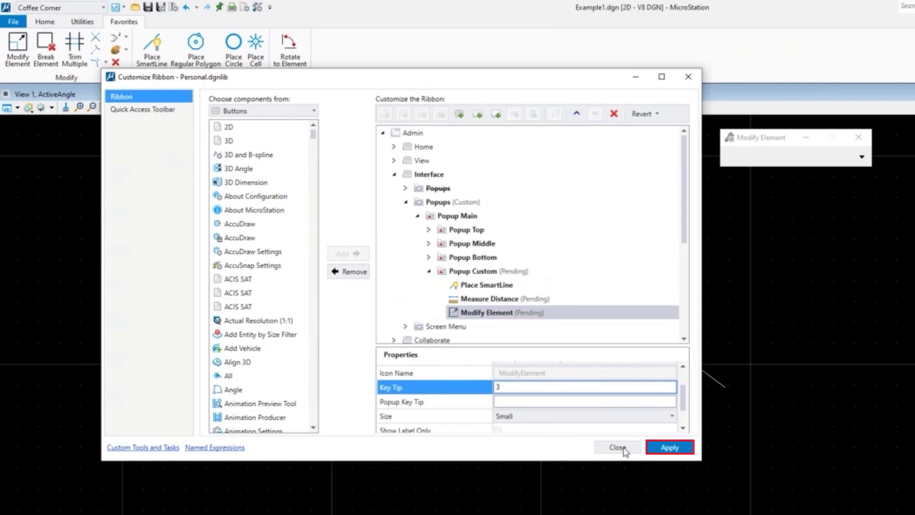
click(668, 446)
click(616, 447)
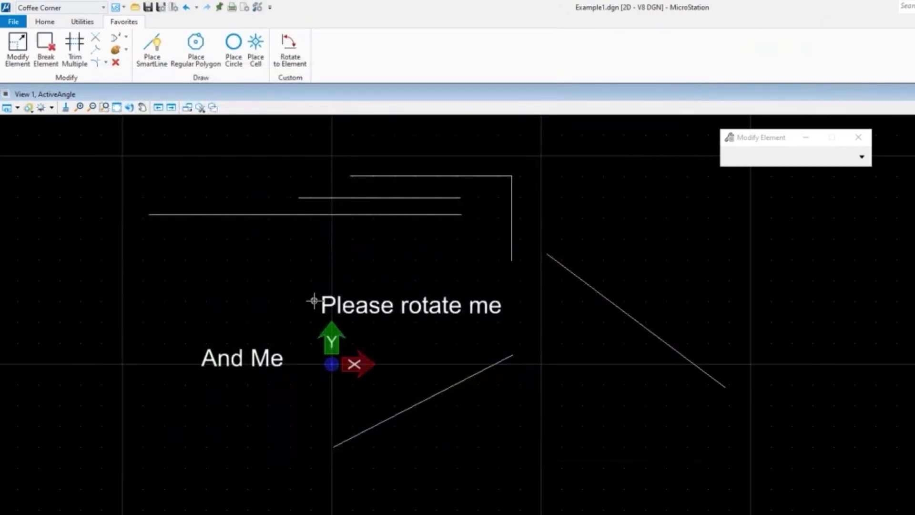
Show the popup palette with its new custom row, then open the ribbon group's context menu.
key(space)
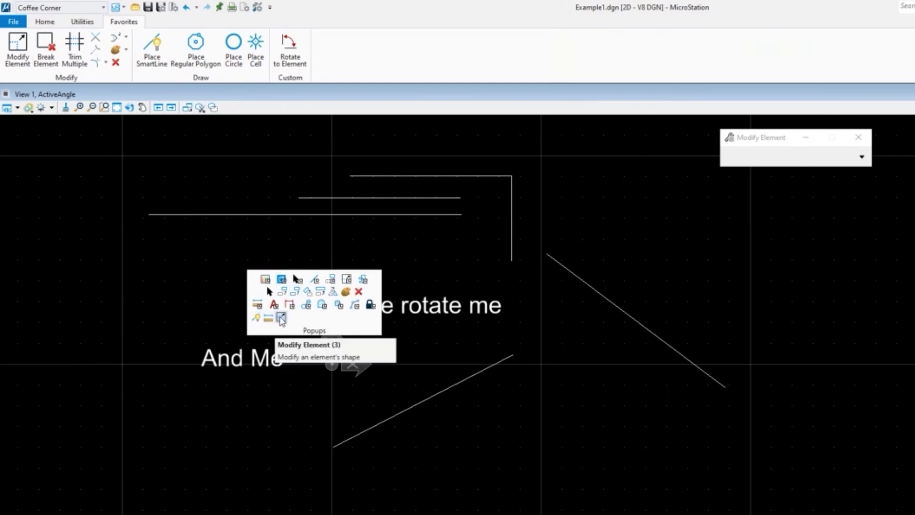
click(290, 45)
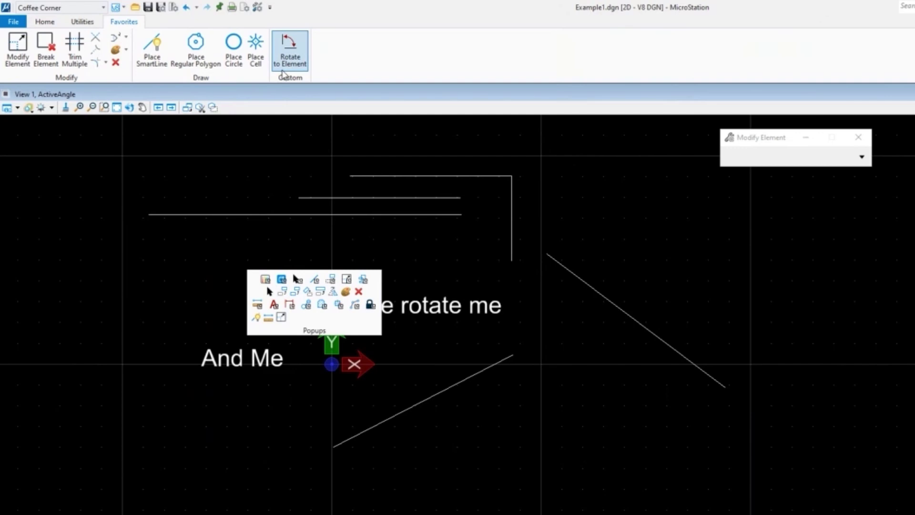
right_click(294, 76)
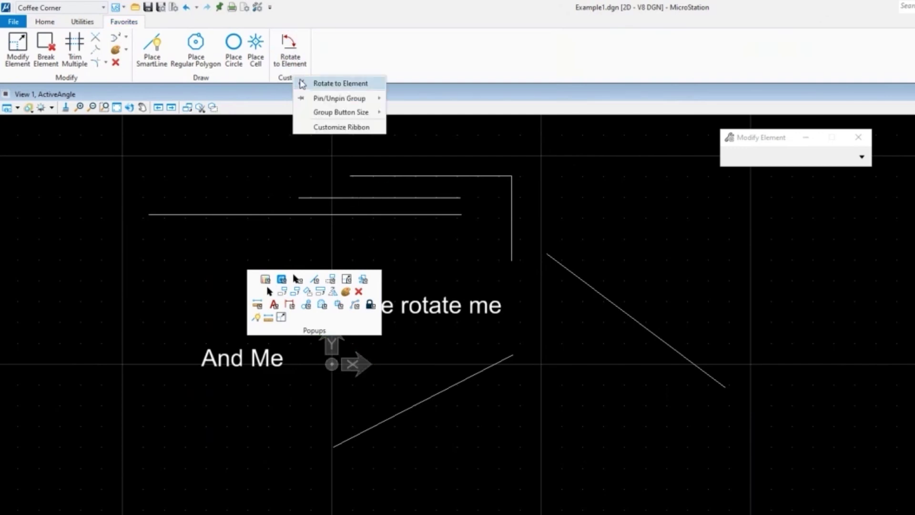
Expand Admin › Interface › Popups (Custom) › Popup Main › Popup Custom in Customize Ribbon.
key(Escape)
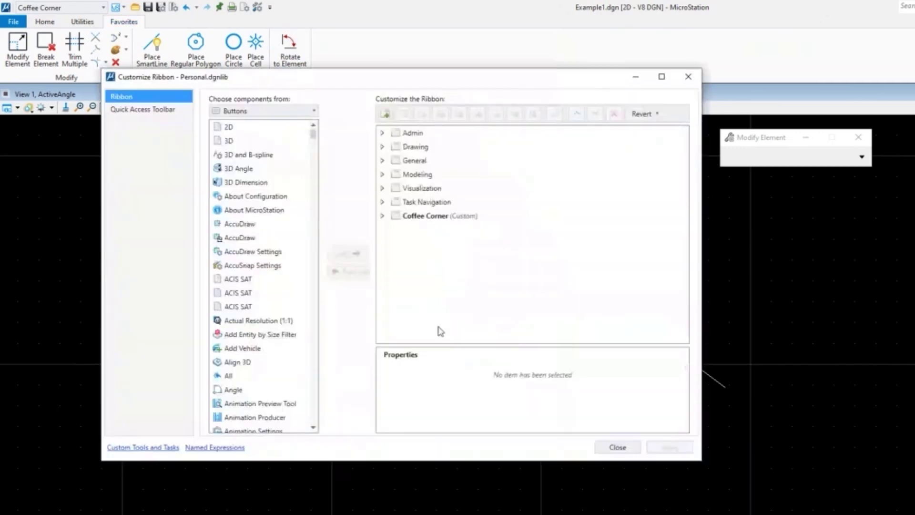
click(381, 133)
click(395, 174)
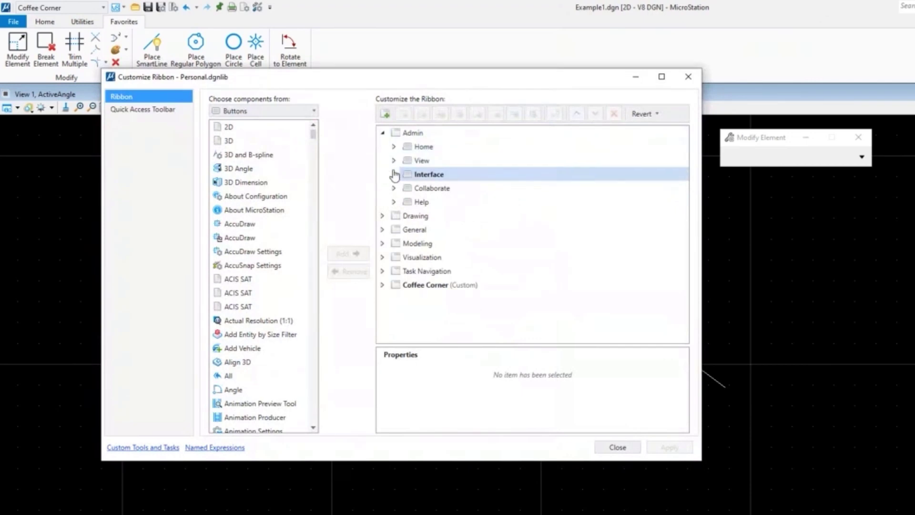
click(405, 203)
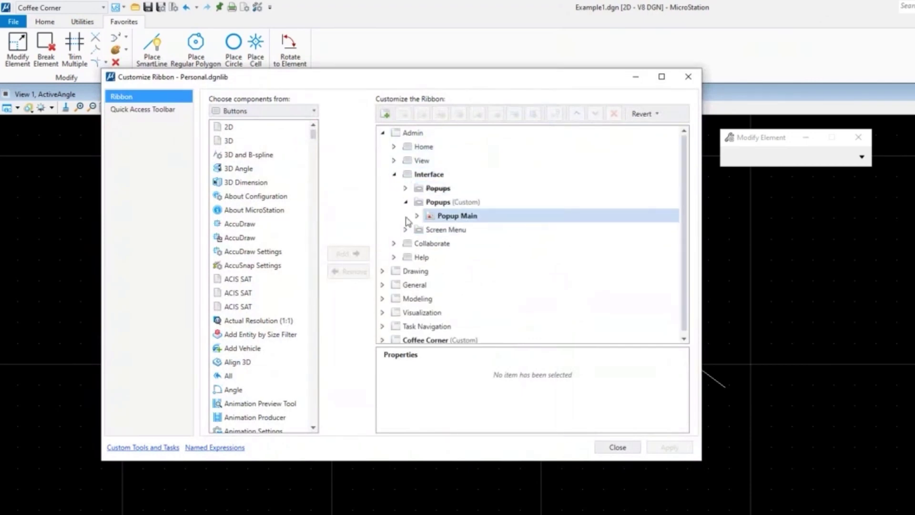
click(418, 216)
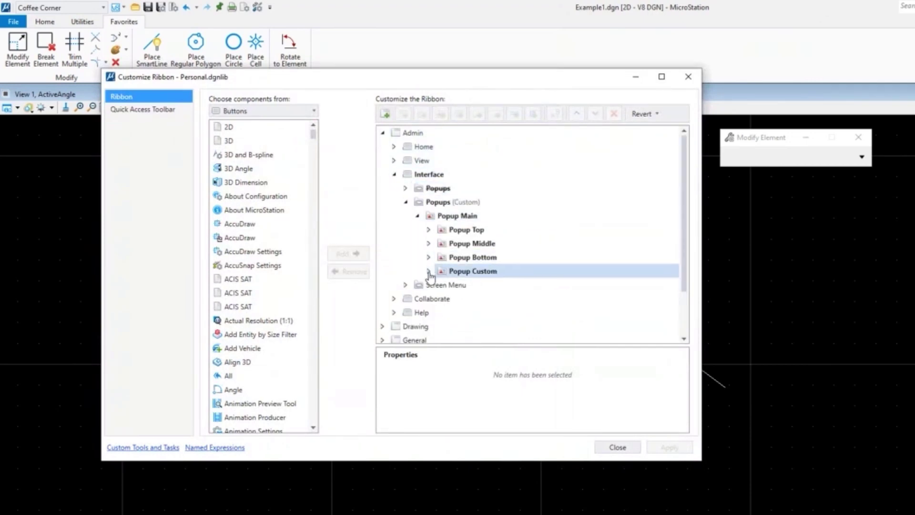
click(428, 271)
Give Place SmartLine, Measure Distance and Modify Element key tips Z, X and C, apply and close.
click(486, 285)
click(516, 425)
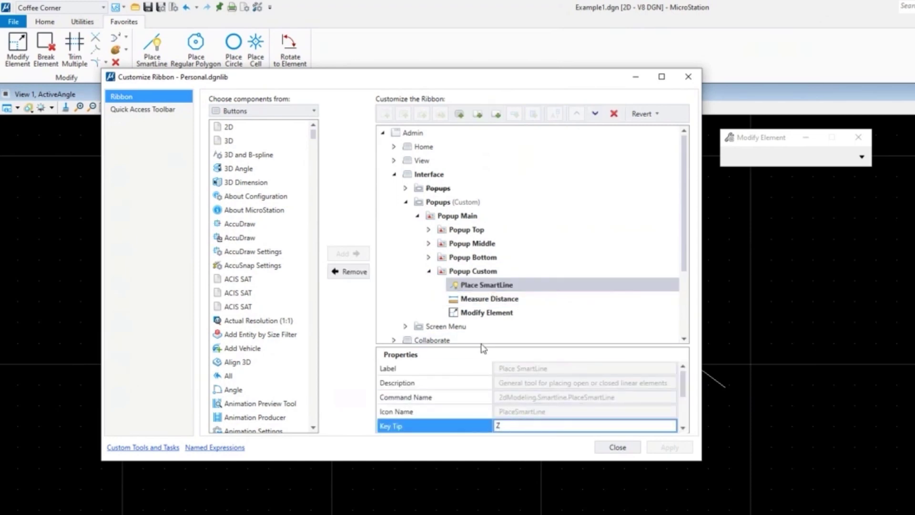
click(493, 298)
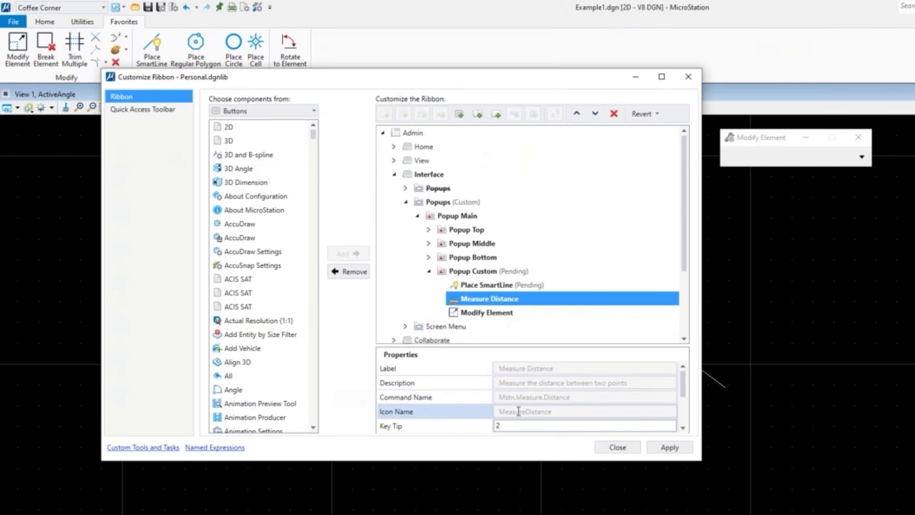
click(471, 425)
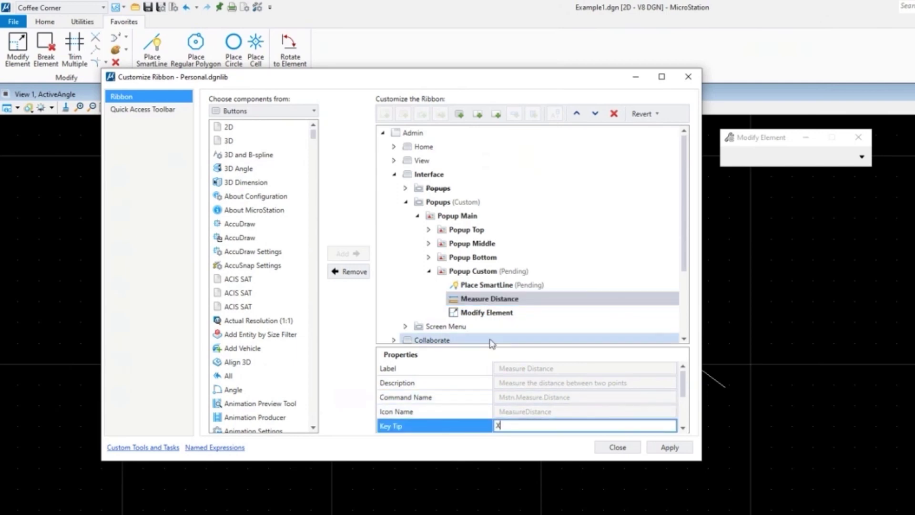
click(487, 312)
click(494, 427)
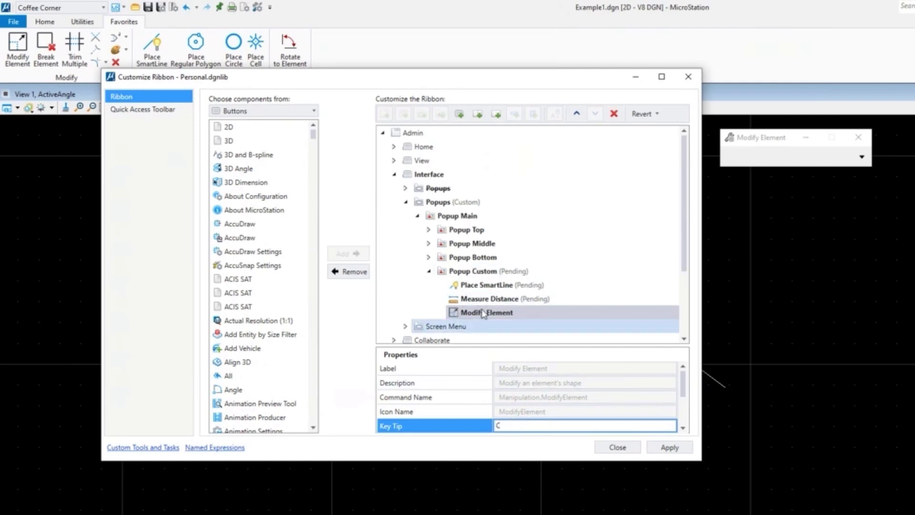
click(677, 448)
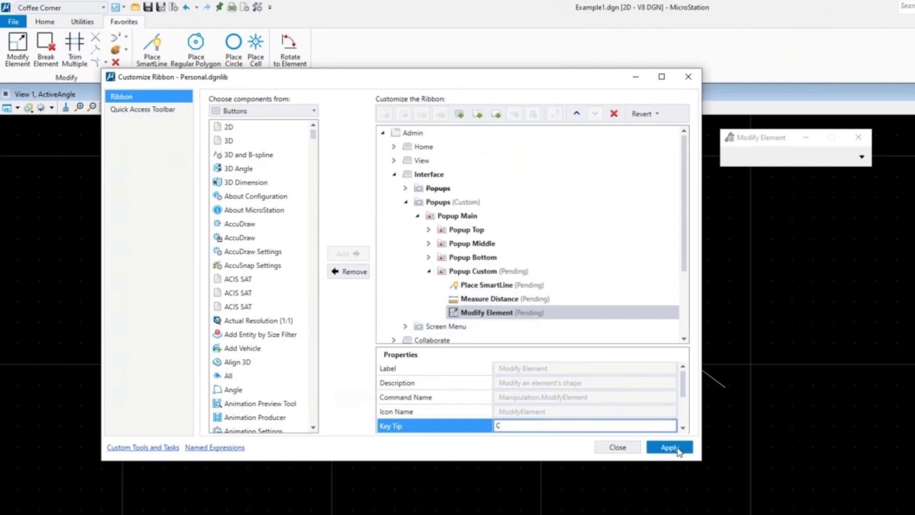
click(620, 448)
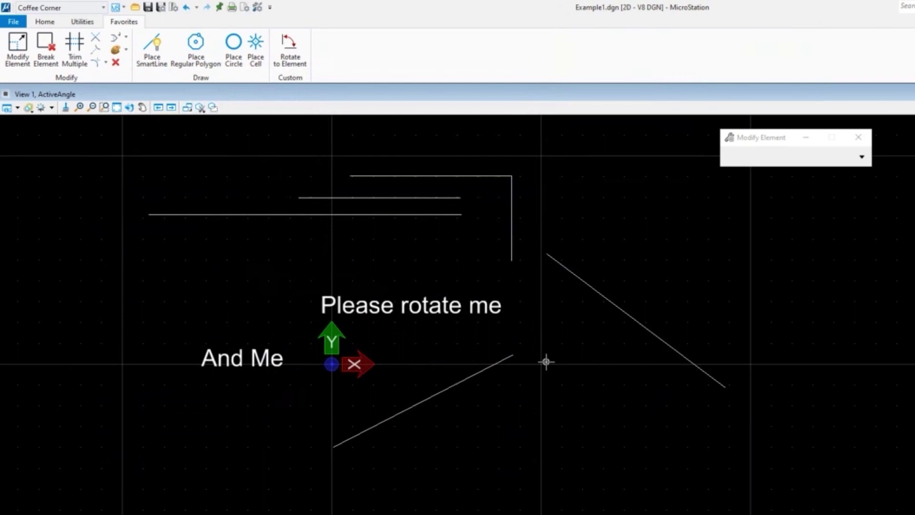
Launch Measure Distance, Modify Element, then Place SmartLine from the popup palette's custom row.
key(space)
key(space)
click(529, 398)
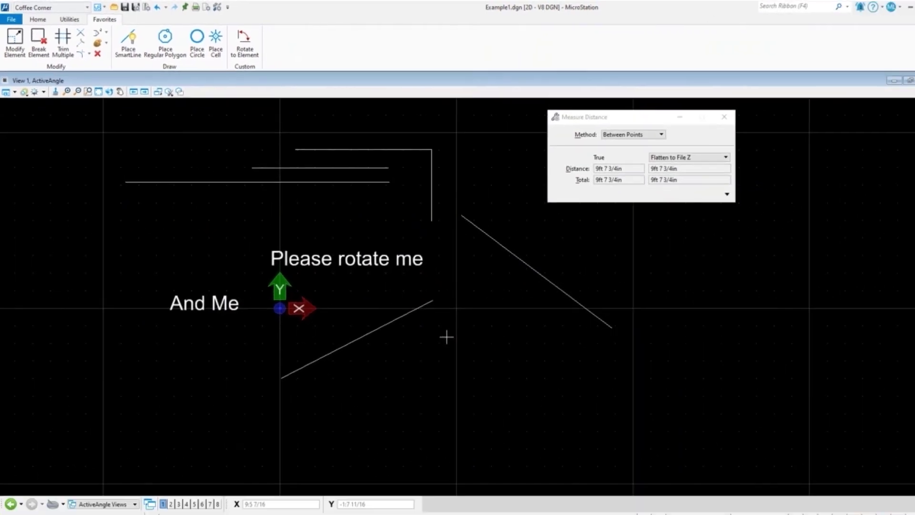
key(space)
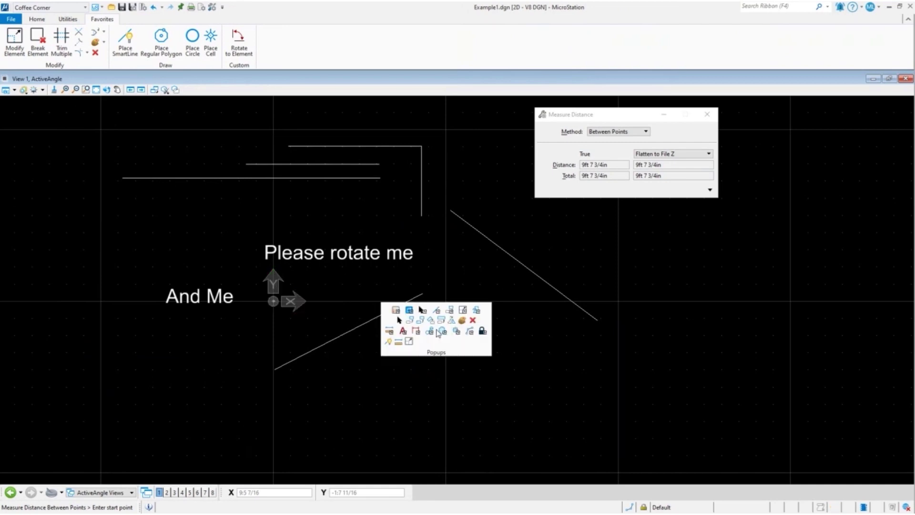
click(435, 328)
key(space)
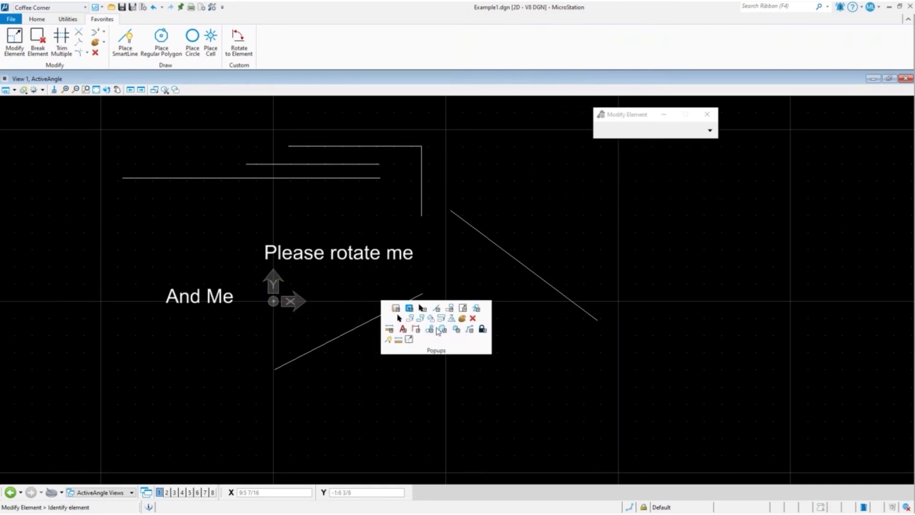
click(436, 327)
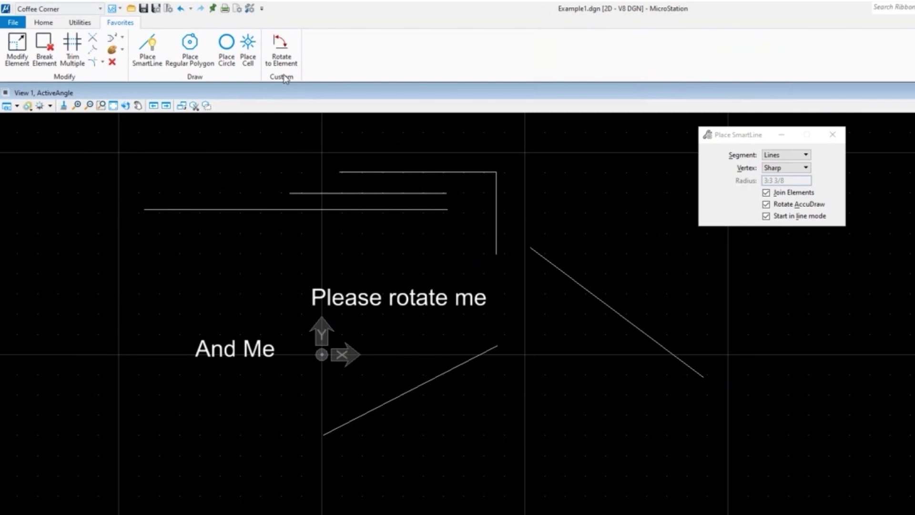
Reopen Customize Ribbon and expand Admin › Interface › Popups (Custom).
right_click(285, 79)
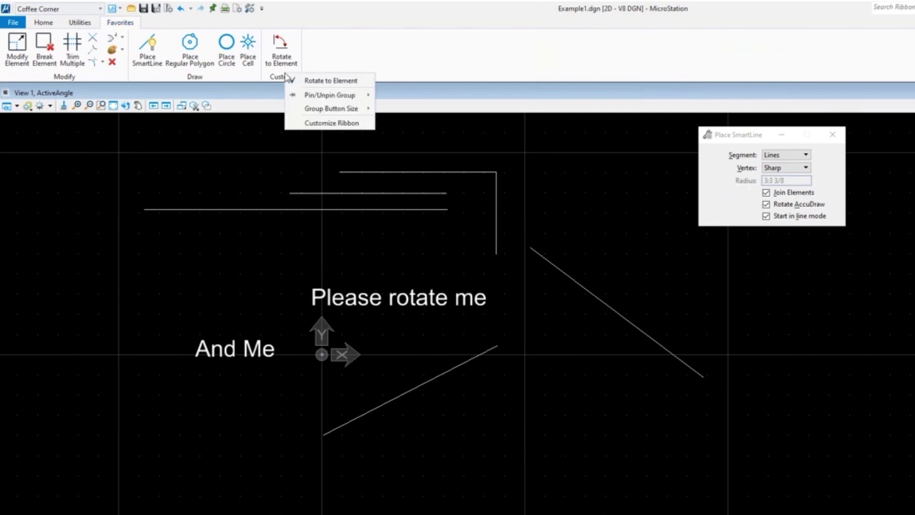
click(330, 124)
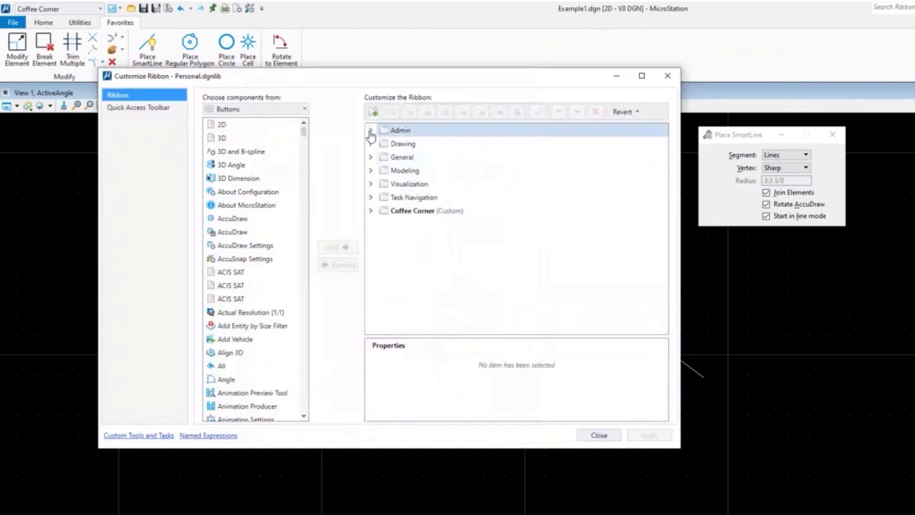
click(371, 131)
click(382, 171)
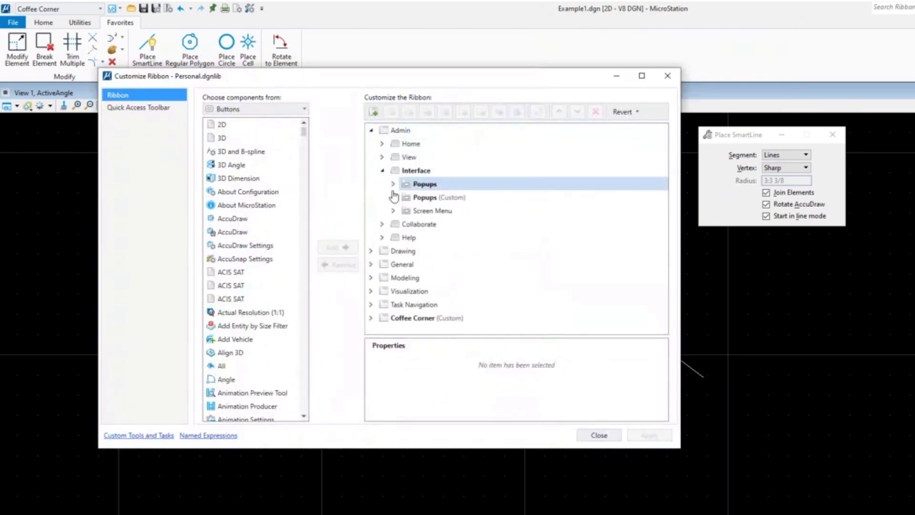
click(393, 197)
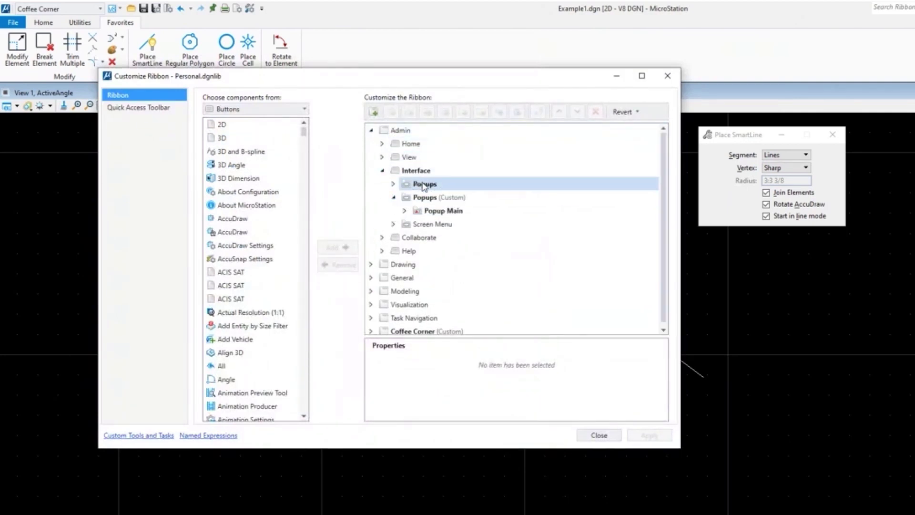
Select the built-in Popups item and revert its customization.
click(424, 186)
click(425, 198)
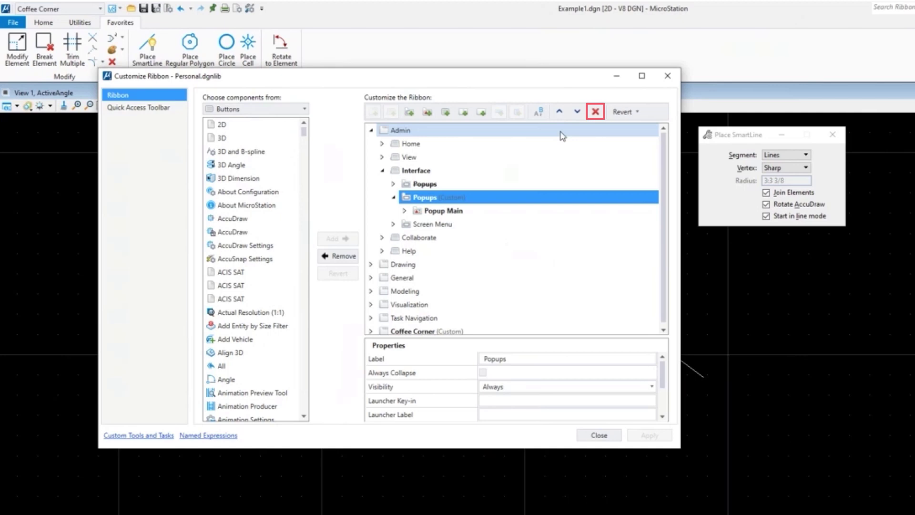
click(431, 185)
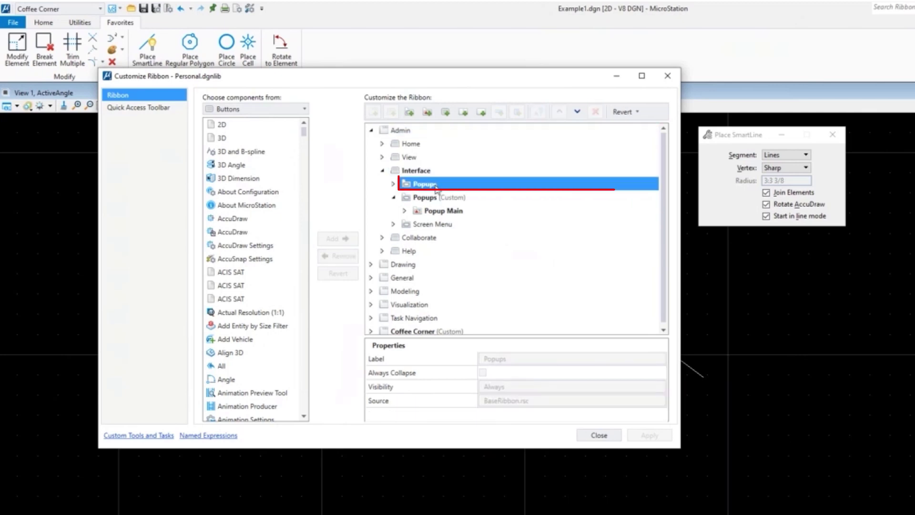
click(638, 112)
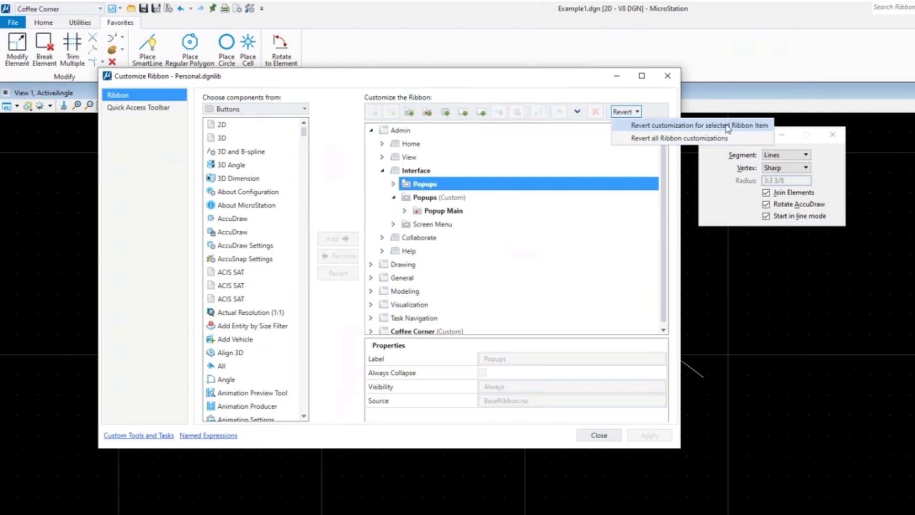
click(657, 126)
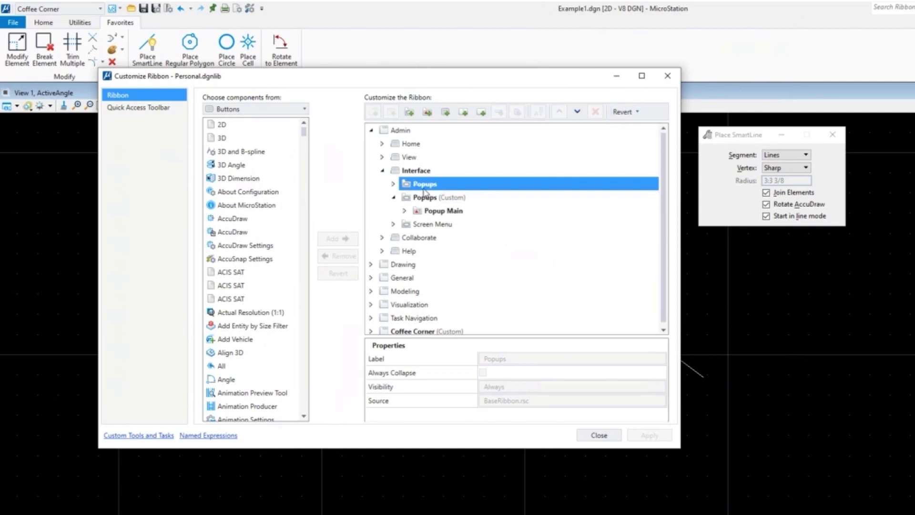